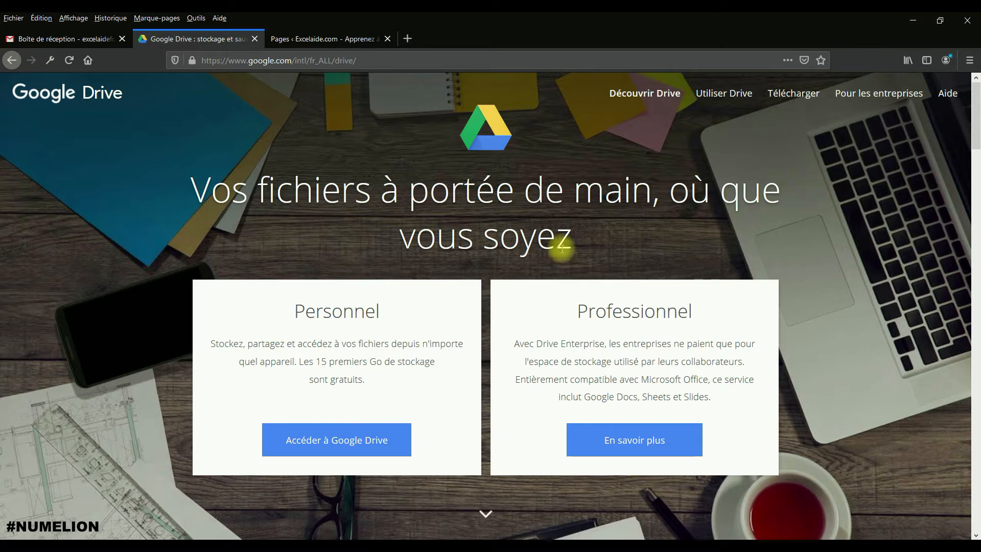
Open the personal Google Drive, create a blank Google Forms form in it, and dismiss the question-reuse tip.
left_click(345, 442)
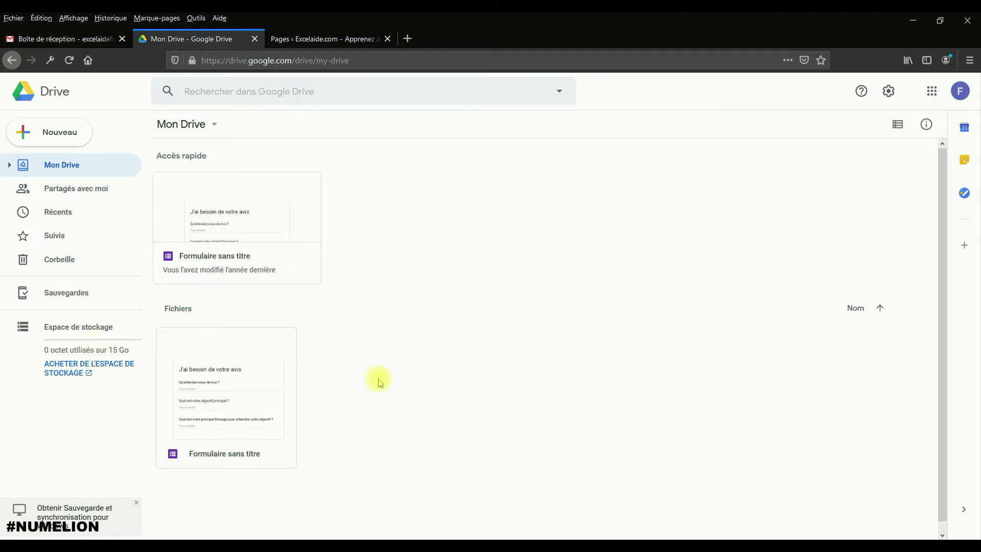
right_click(449, 387)
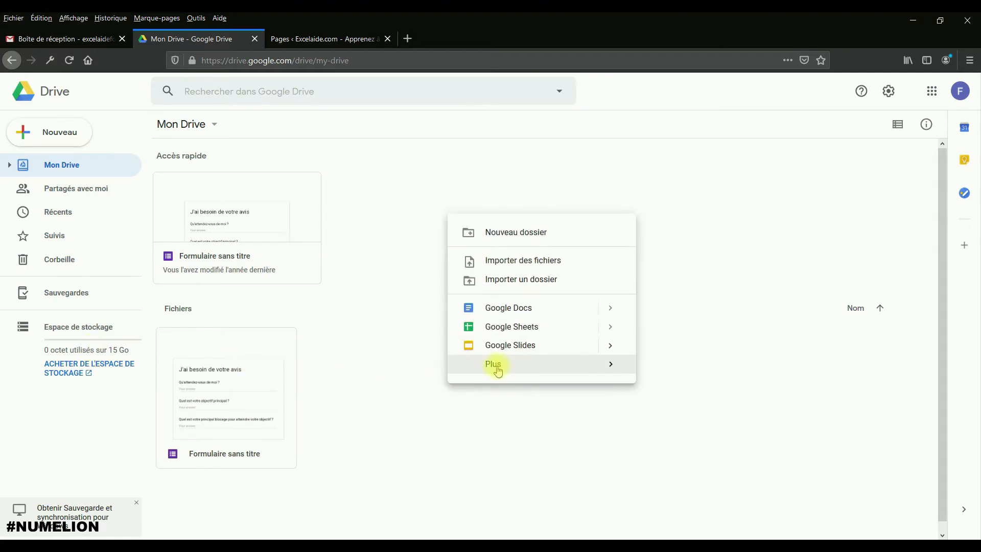
mouse_move(495, 369)
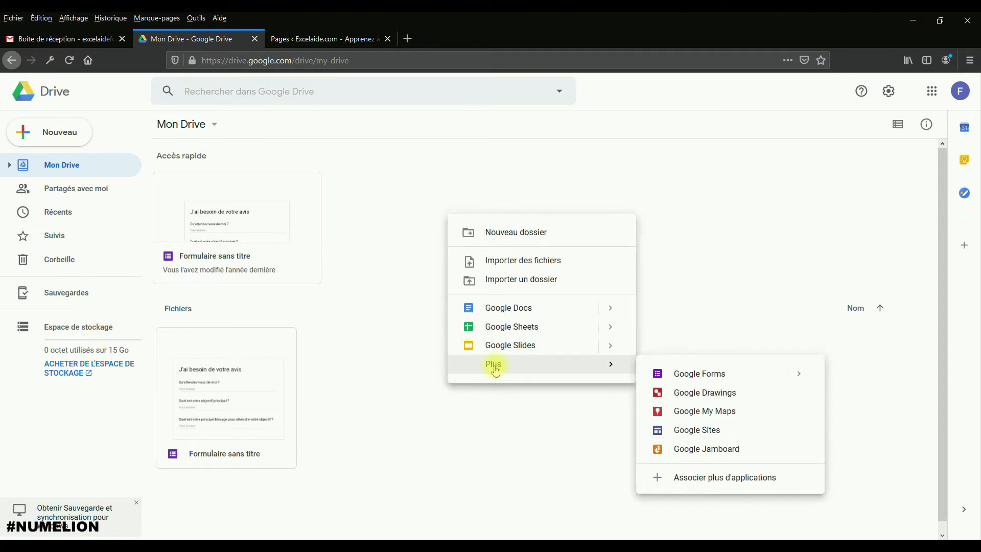
left_click(689, 375)
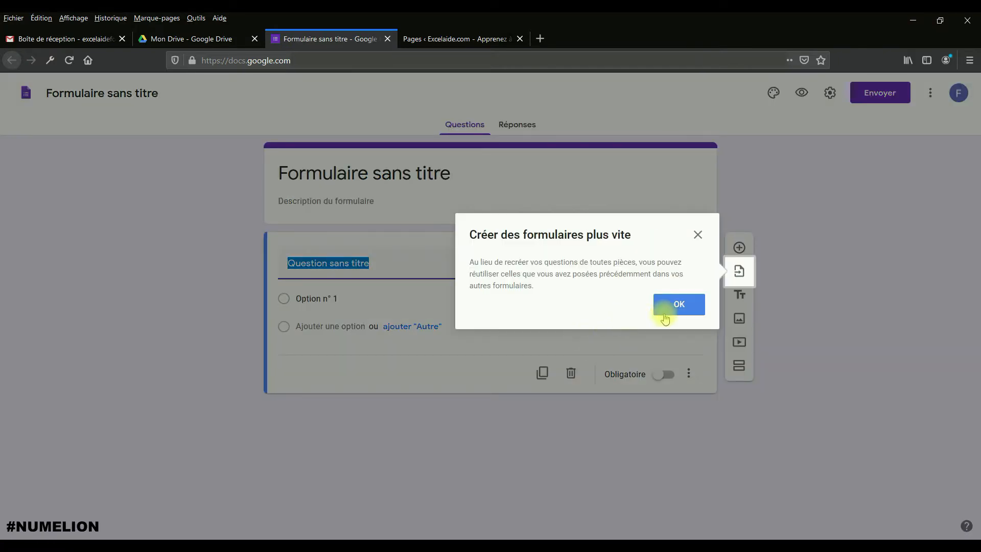
left_click(679, 308)
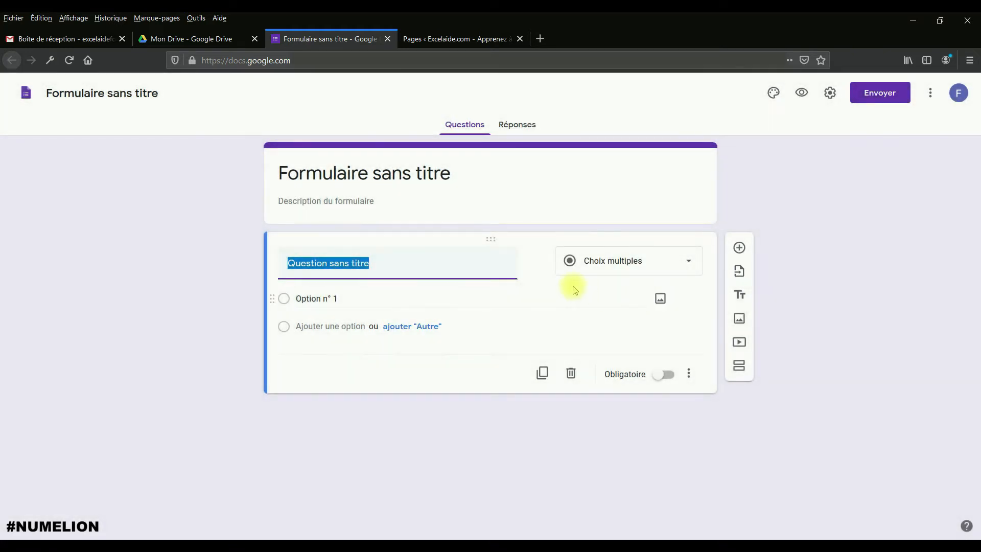
Title the form "Sondage".
left_click(442, 174)
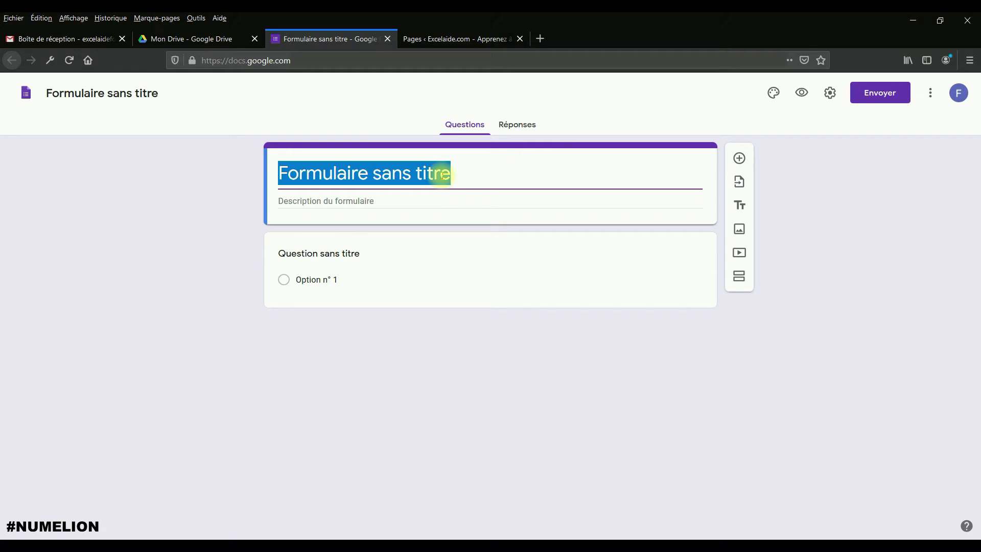
type("Sondage")
left_click(352, 201)
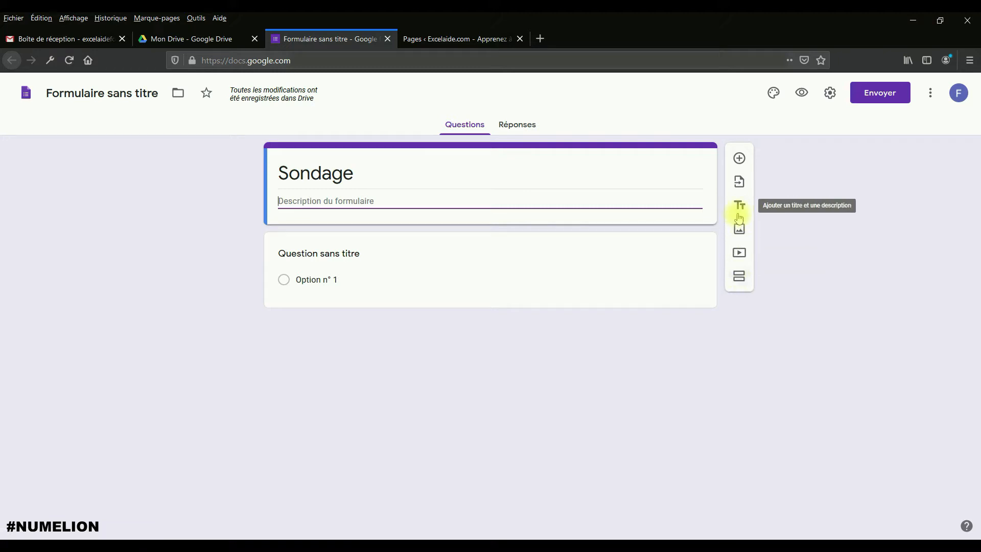
Add a section after the form header, and delete that section together with its untitled question.
left_click(740, 277)
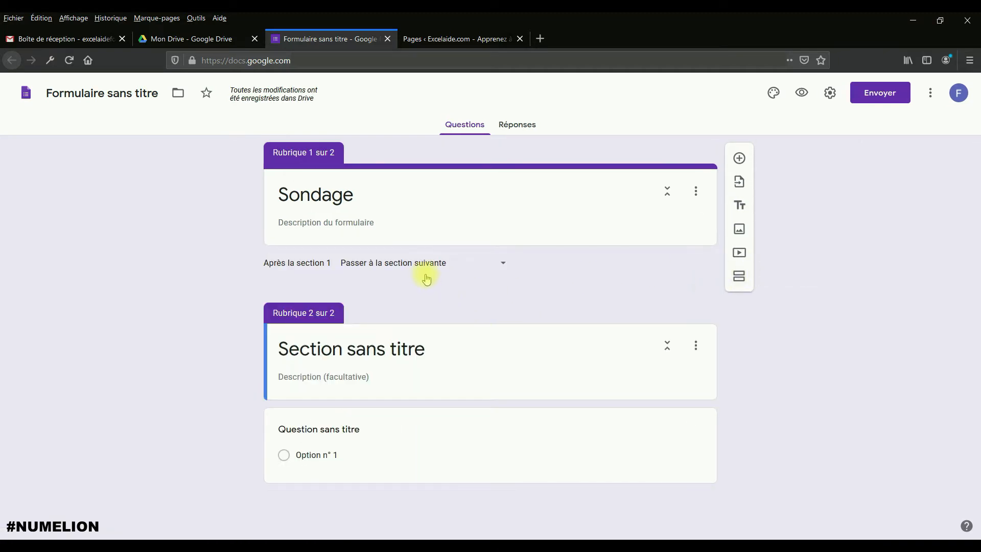
left_click(695, 345)
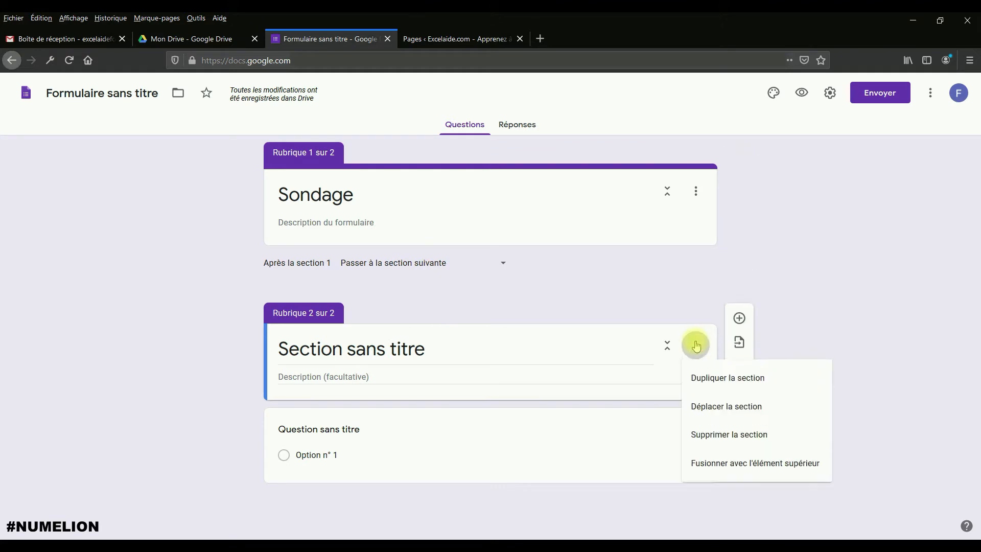
left_click(726, 431)
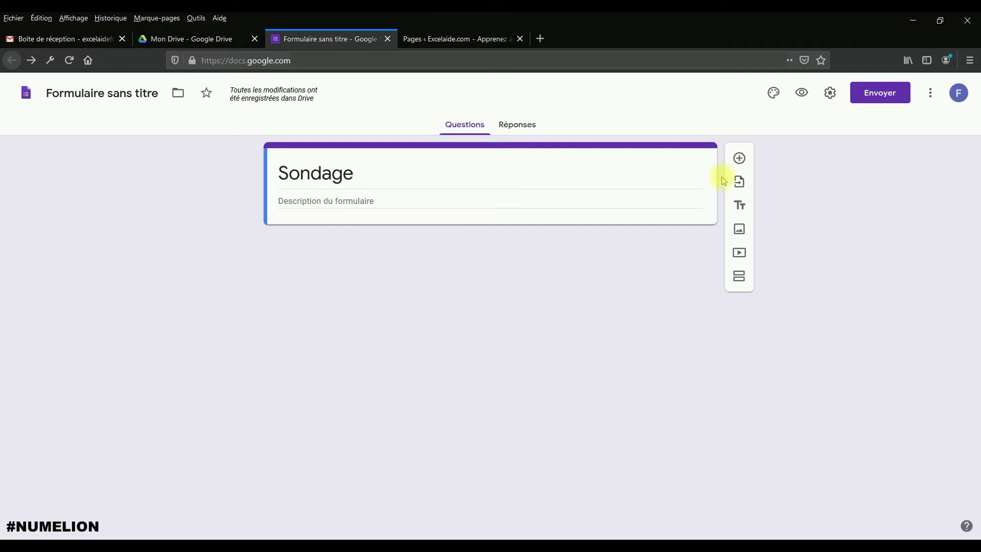
Add a multiple-choice question reading "Est-ce que vous avez un site internet ?".
left_click(741, 159)
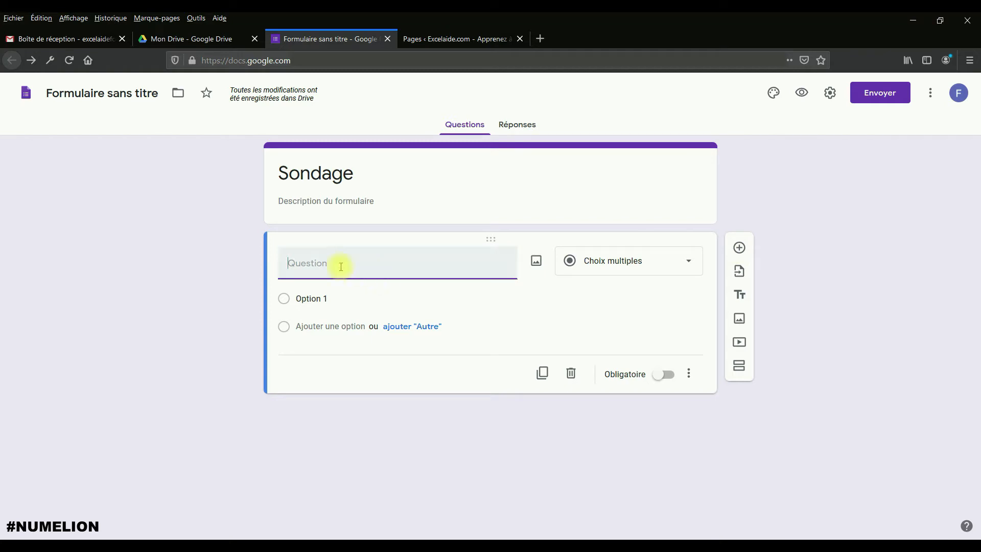
left_click(606, 261)
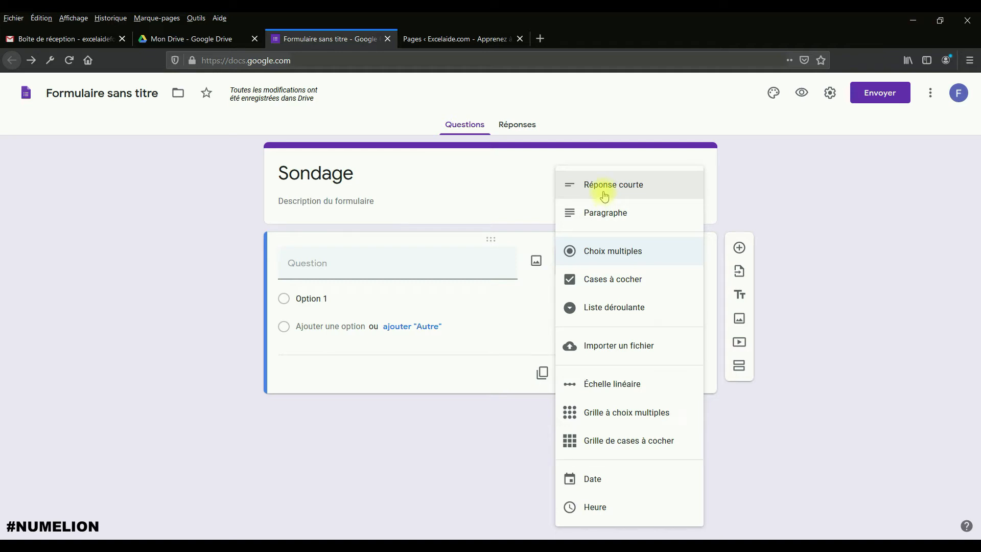
left_click(345, 265)
type("Est-ce que")
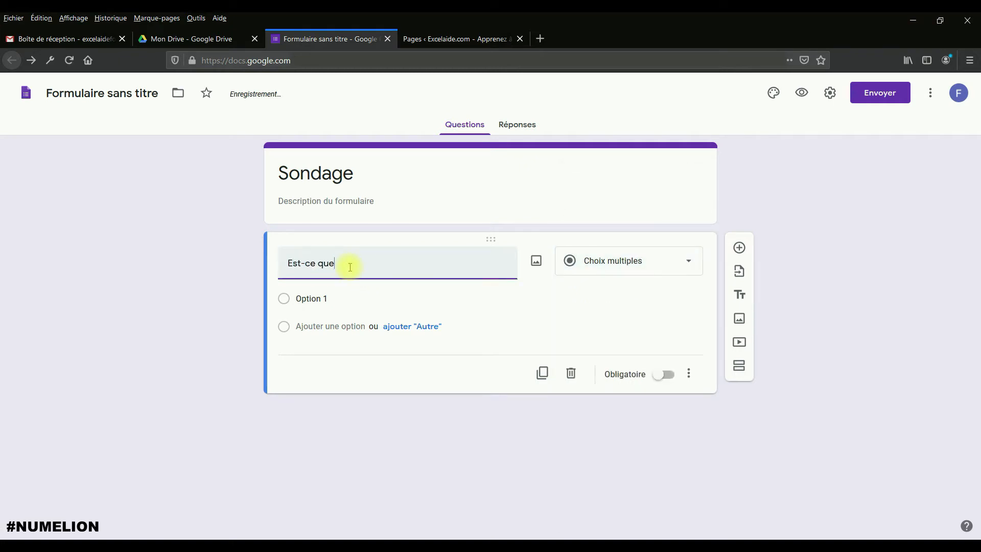
type(" vous avez u")
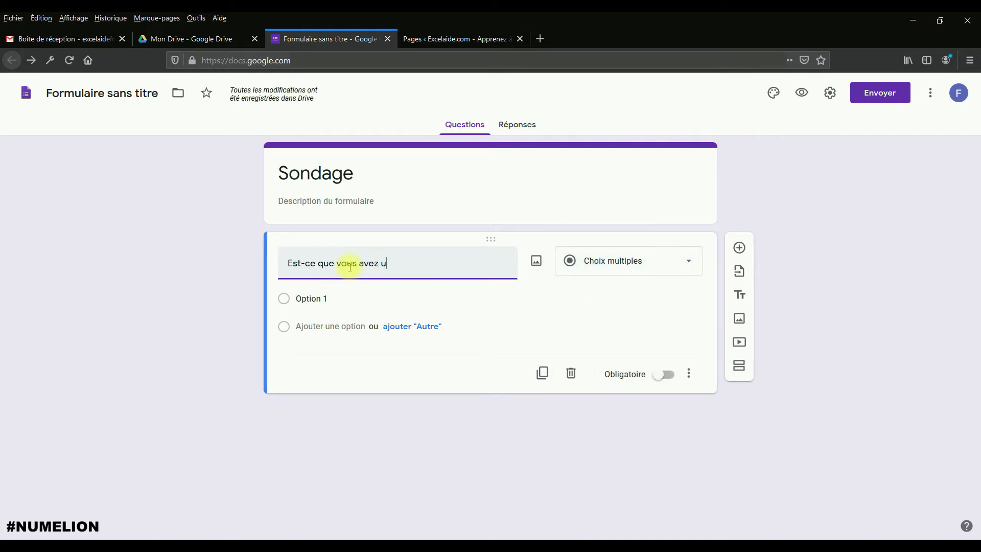
type("n site internet ?")
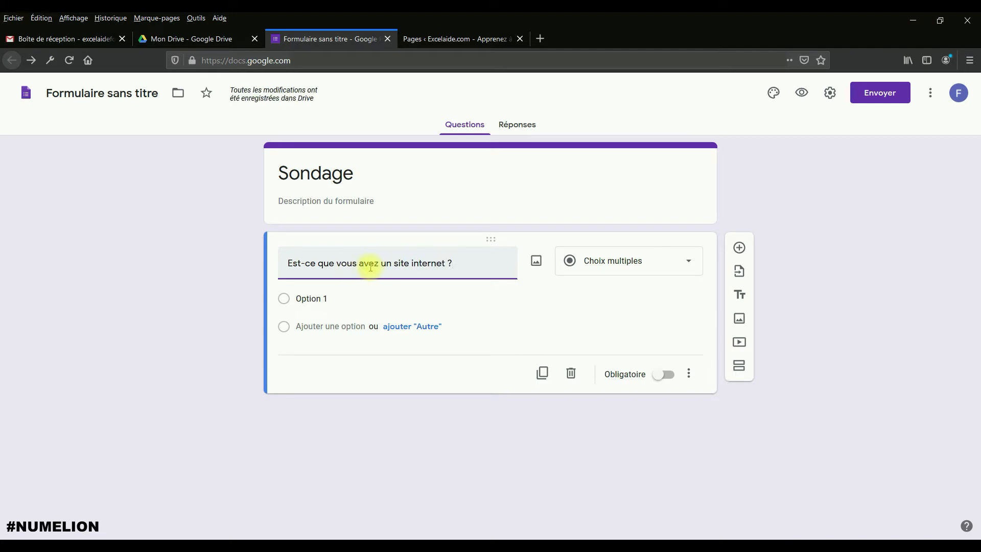
Give the website question the answer options "Oui", "Non" and "En cours de création", plus the "Autre" option.
left_click(317, 297)
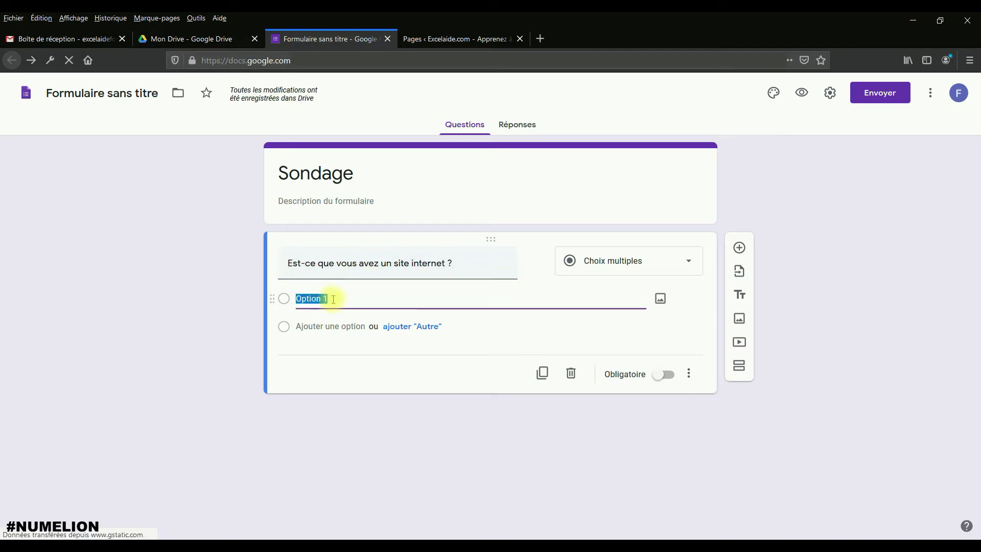
type("Oui")
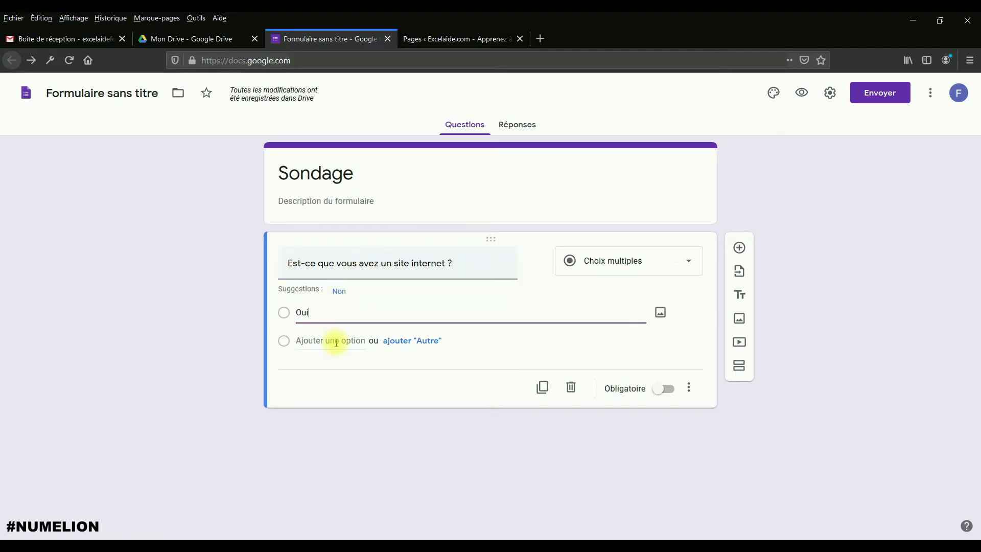
left_click(336, 341)
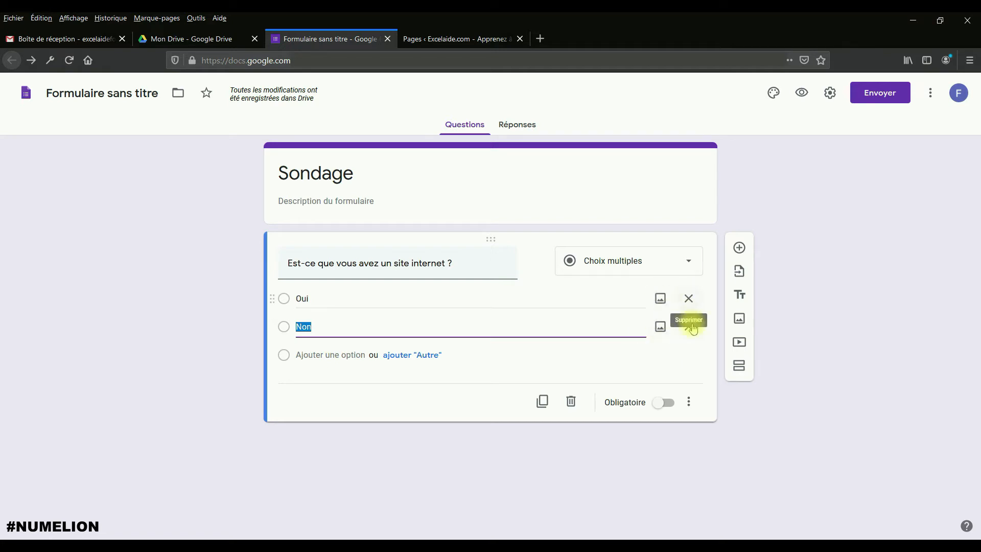
left_click_drag(275, 327, 331, 356)
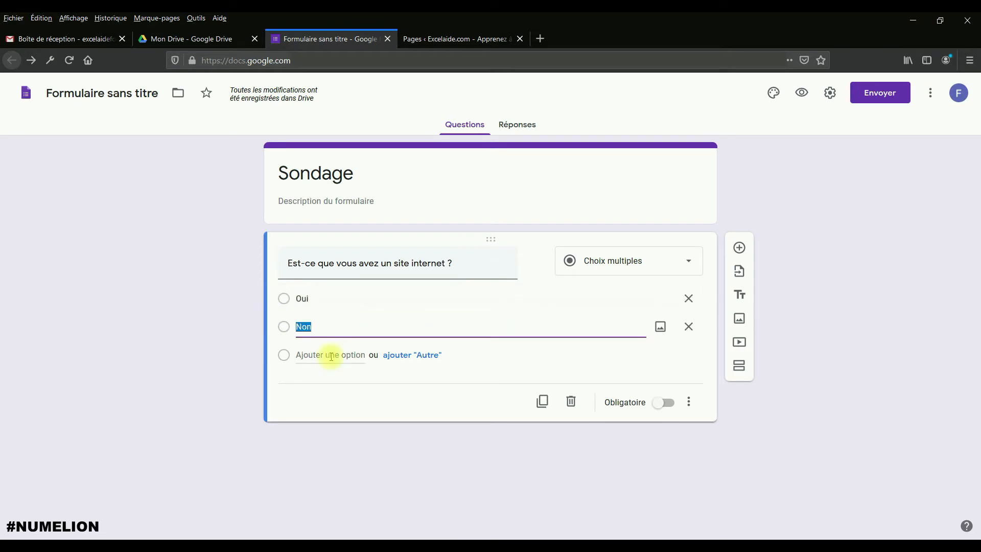
left_click(331, 356)
type("En")
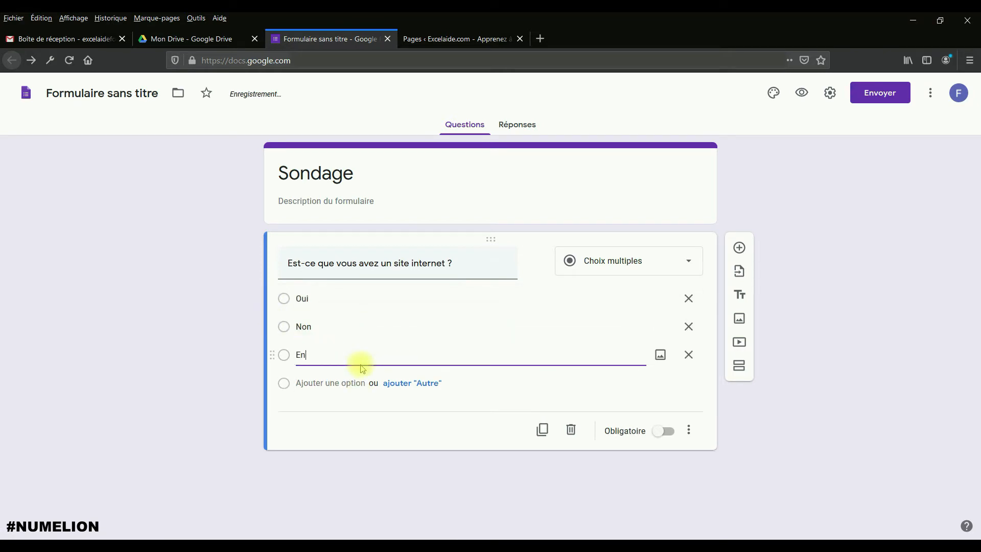
type(" cours de création")
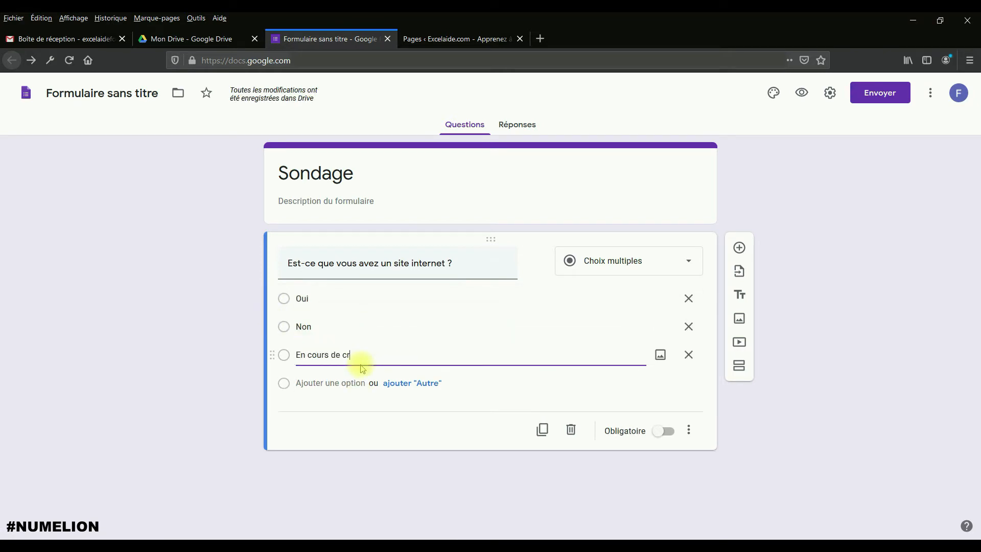
left_click(397, 389)
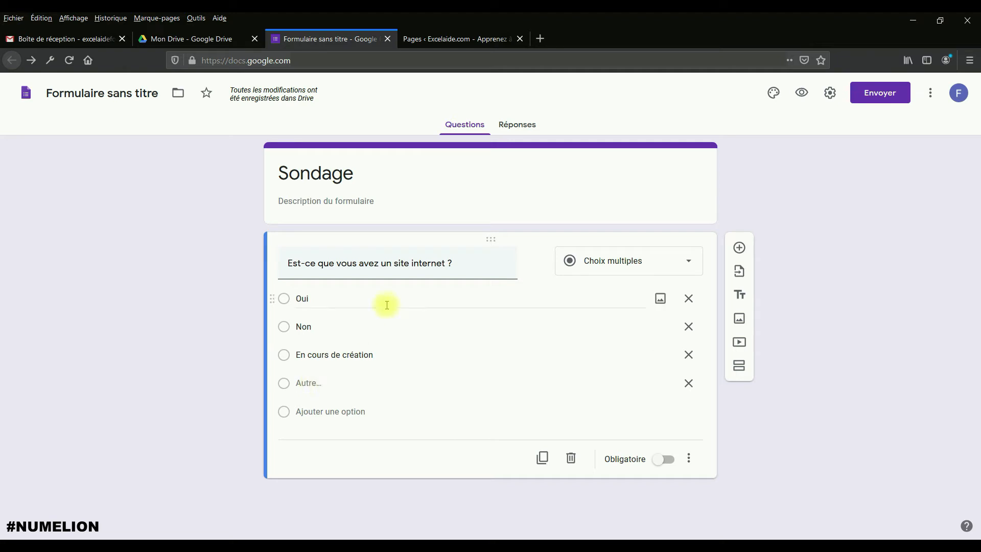
Add a second question of type Paragraphe reading "Quel est votre principal point de blocage ?".
left_click(739, 247)
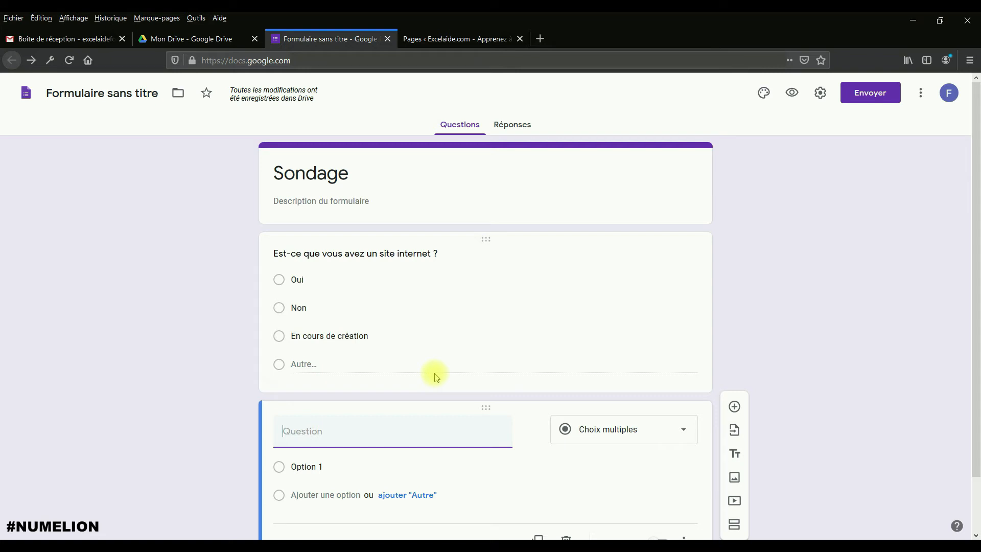
scroll(429, 373, "down", 2)
left_click(658, 371)
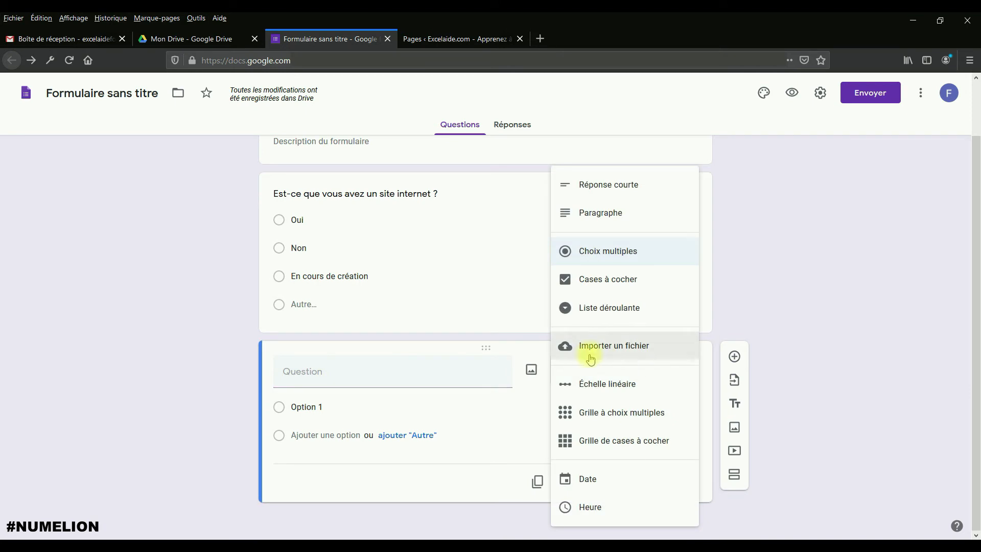
left_click(594, 213)
left_click(324, 395)
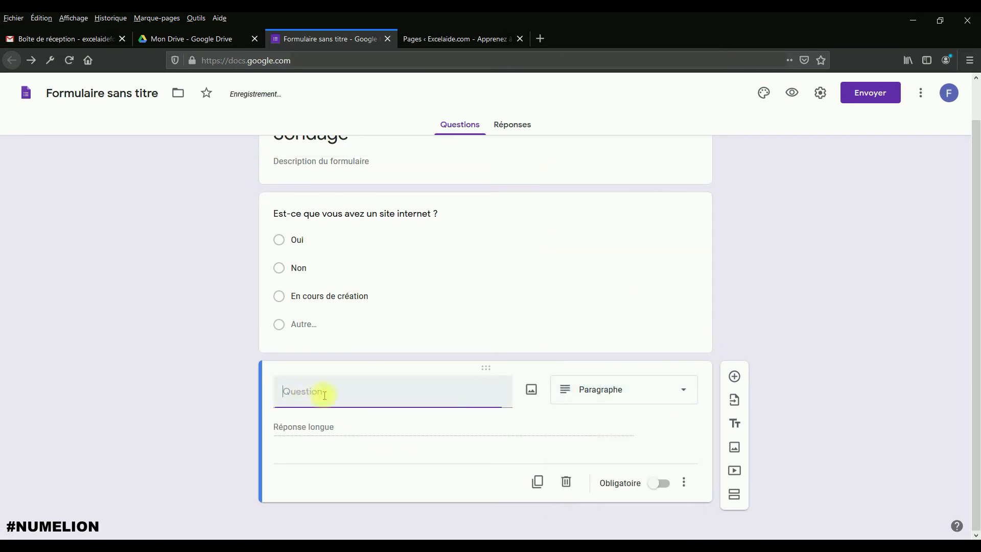
type("Quel")
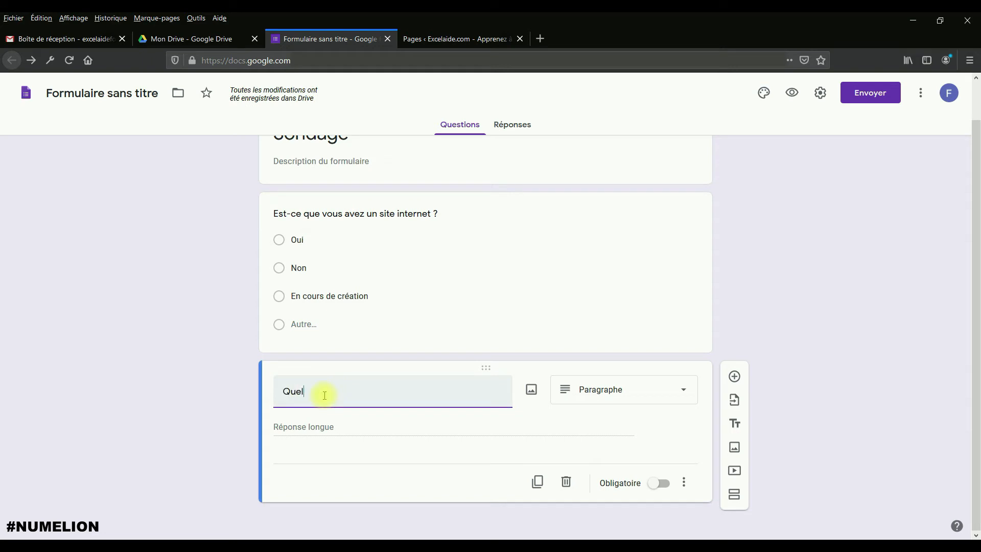
type(" est votr")
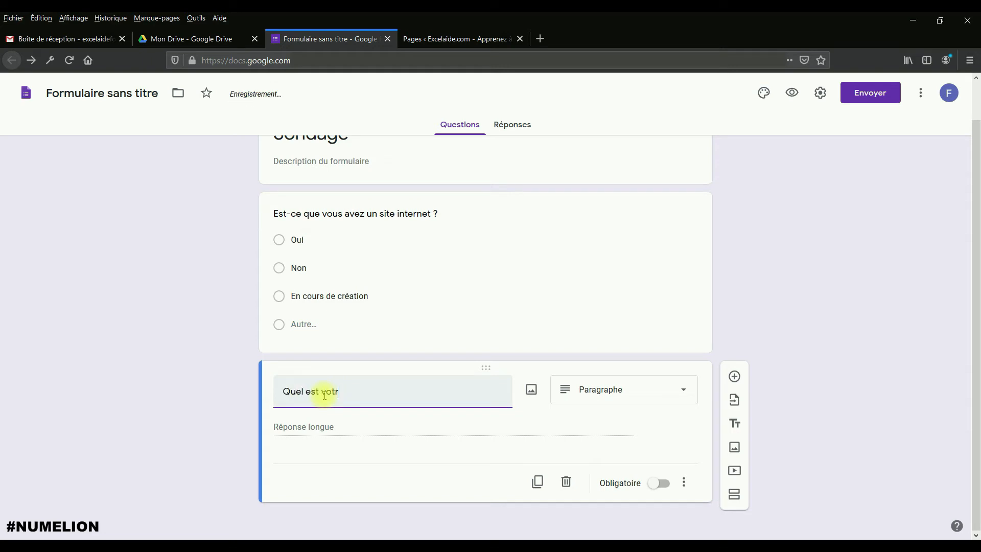
type("e principal point de blocage")
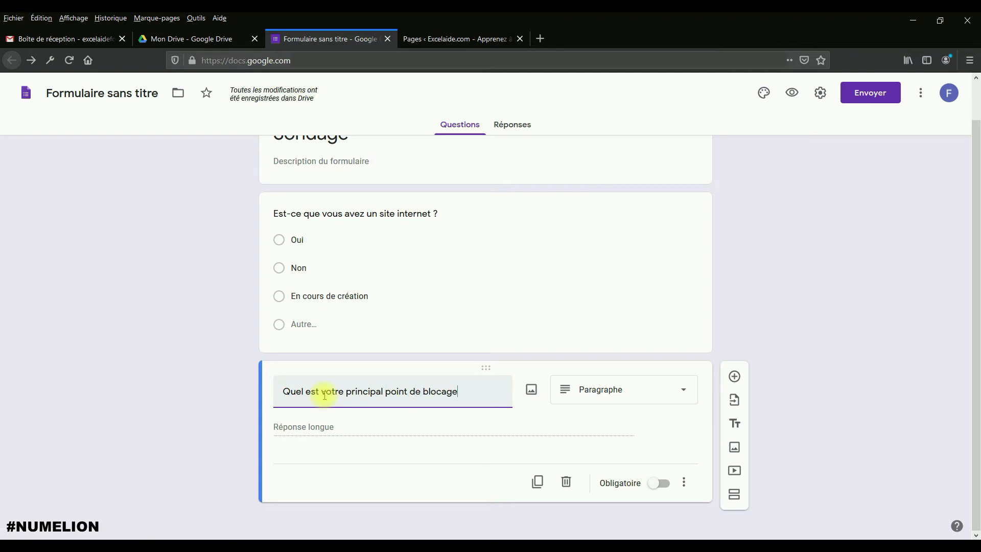
type(" ?")
Make both the website question and the "point de blocage" question mandatory.
left_click(439, 337)
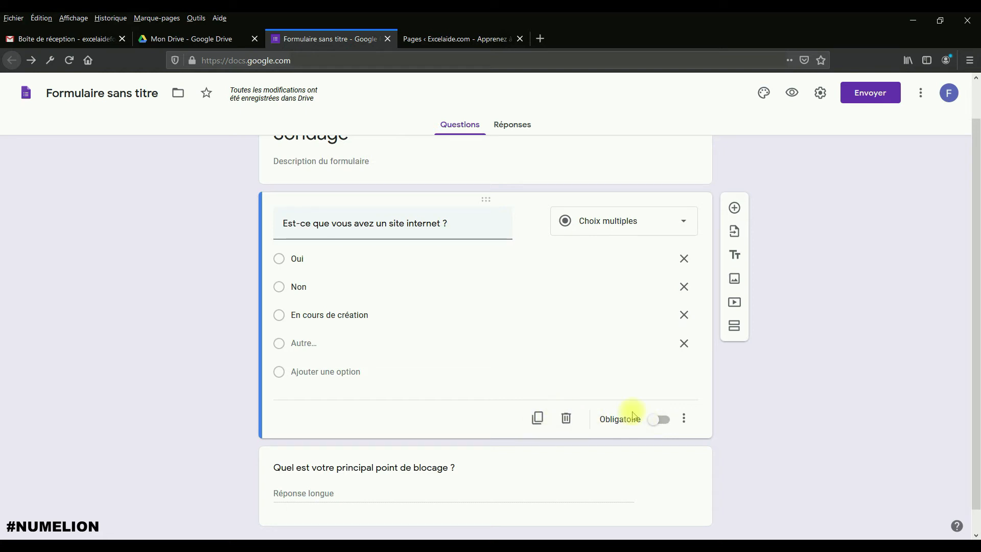
left_click(661, 418)
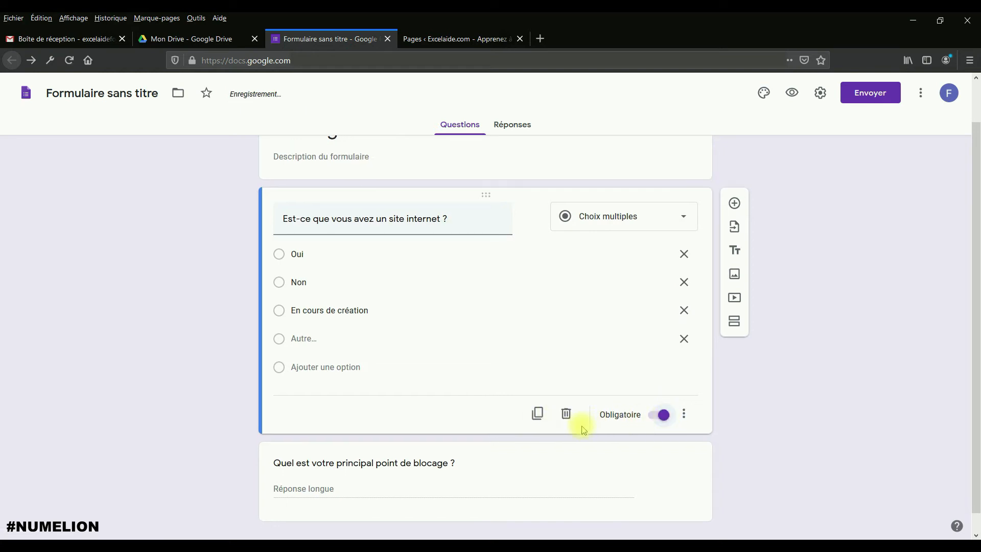
scroll(583, 422, "down", 1)
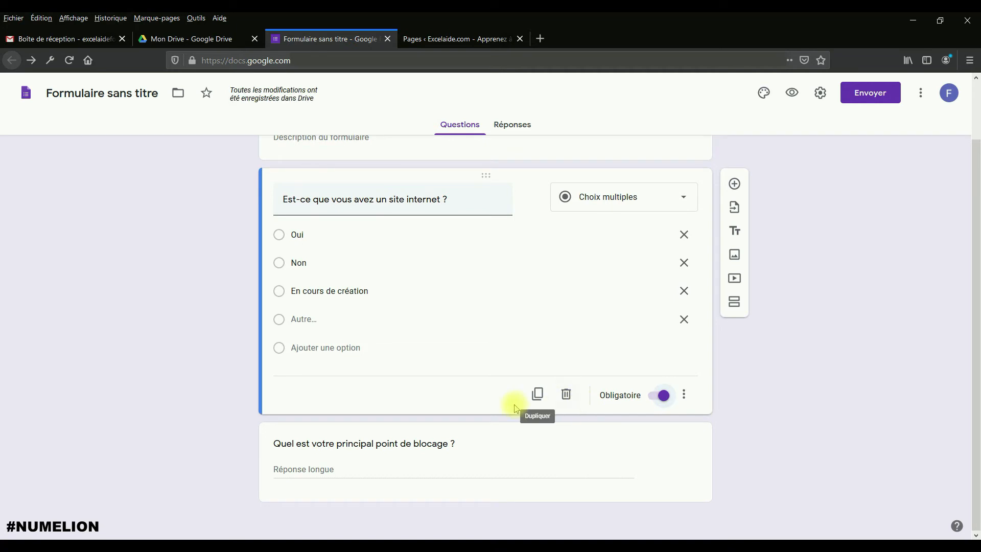
left_click(462, 444)
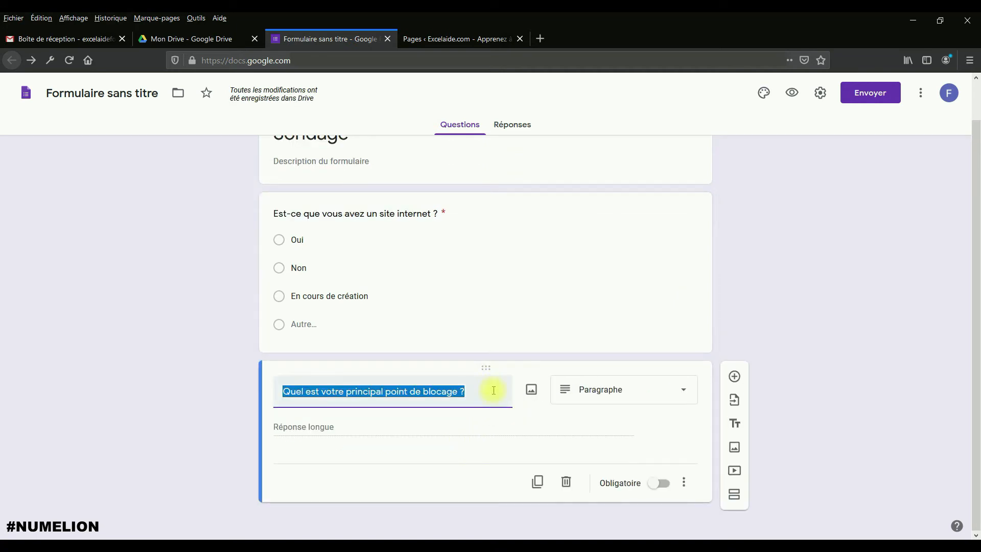
left_click(659, 484)
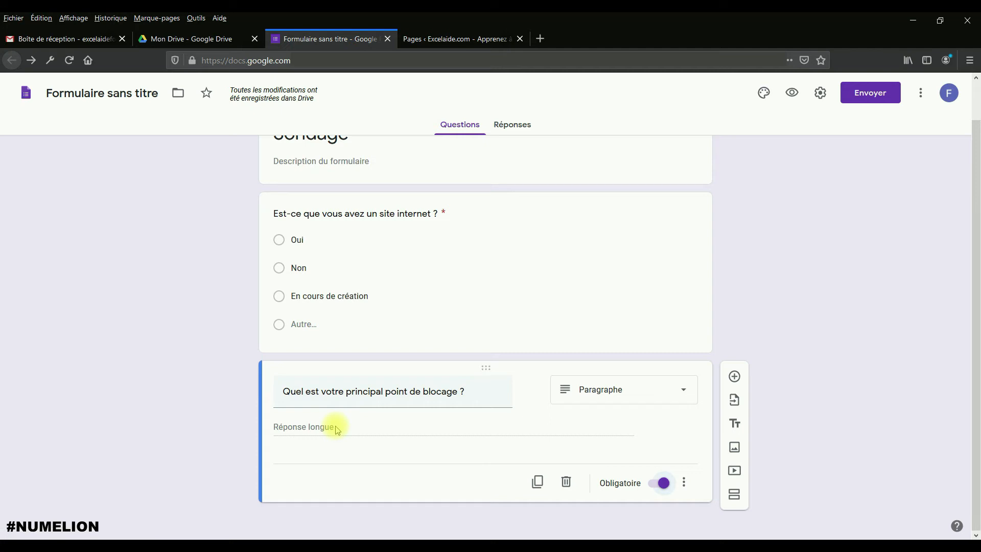
Try to move the website question below the "point de blocage" question.
mouse_move(491, 267)
left_mouse_down()
mouse_move(487, 386)
mouse_move(499, 272)
mouse_move(500, 362)
mouse_move(498, 266)
left_mouse_up()
left_click_drag(484, 230, 465, 482)
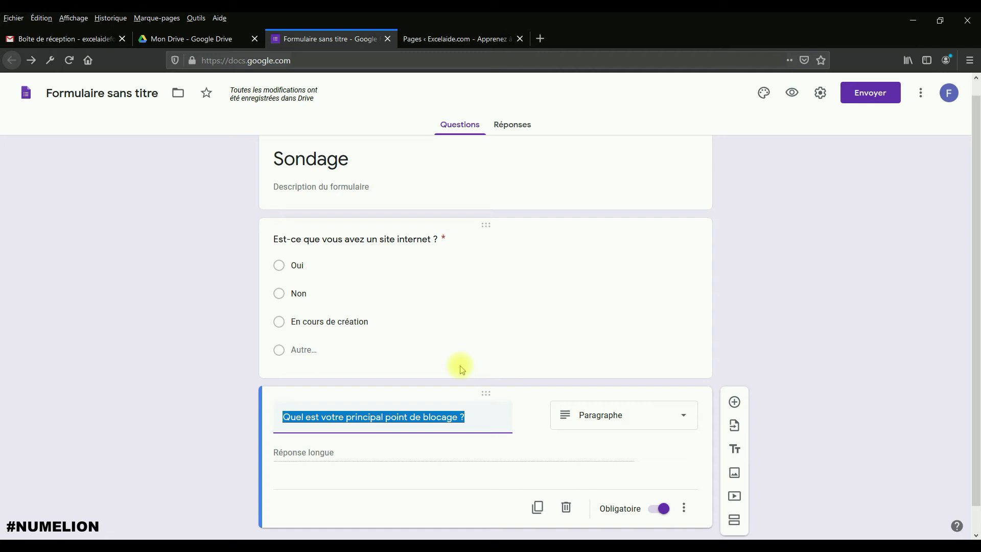
scroll(737, 239, "up", 1)
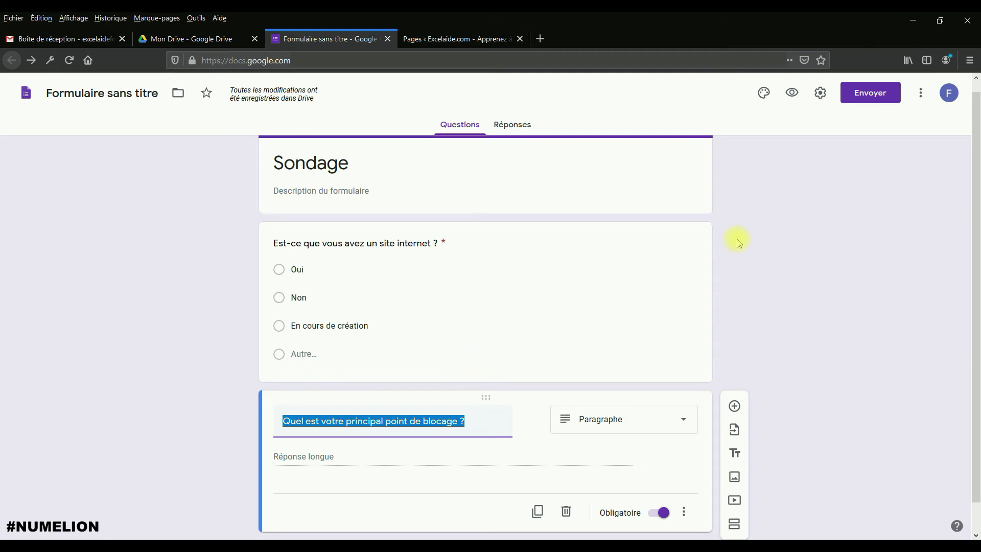
Add the custom theme colour #ffffff to the form and keep the white background instead of the grey one.
left_click(765, 95)
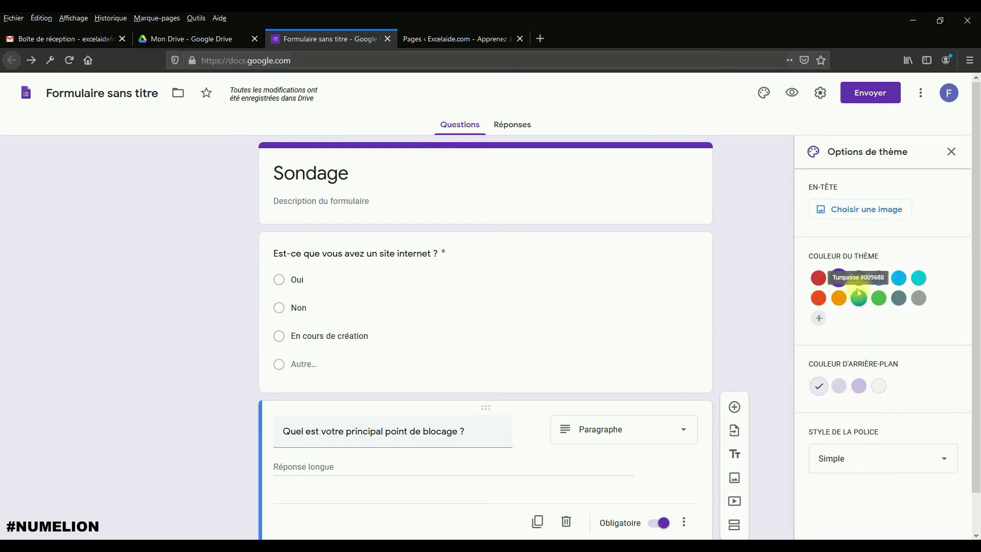
left_click(838, 301)
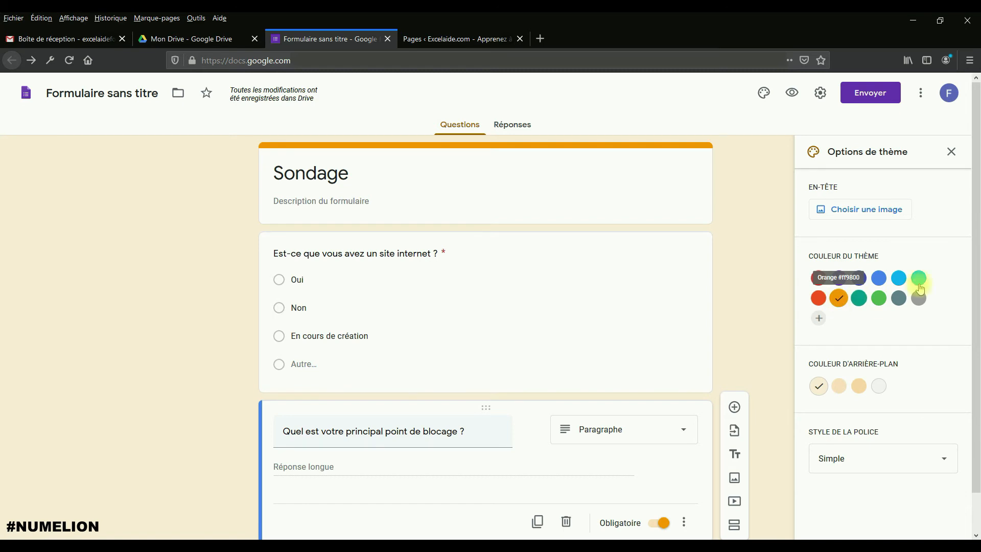
left_click(823, 322)
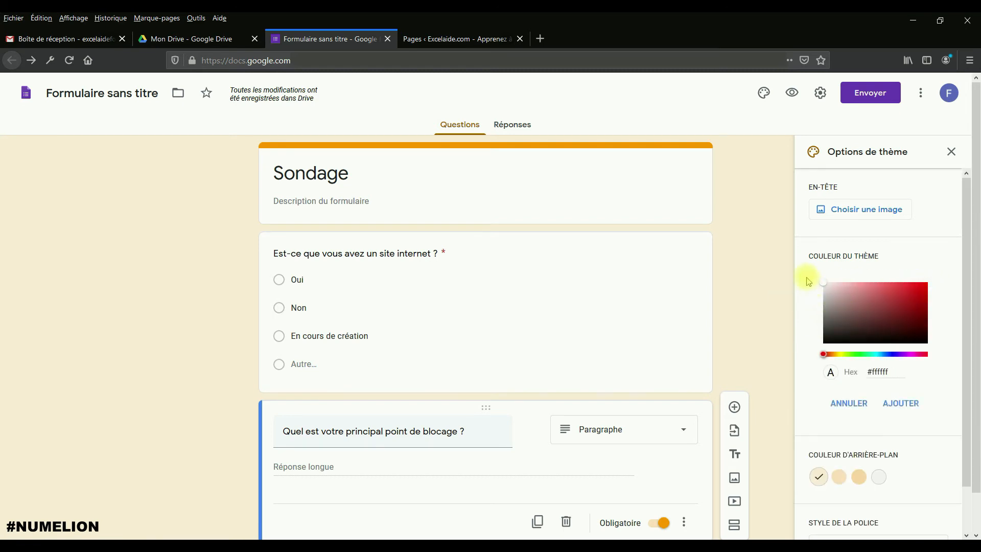
left_click(901, 403)
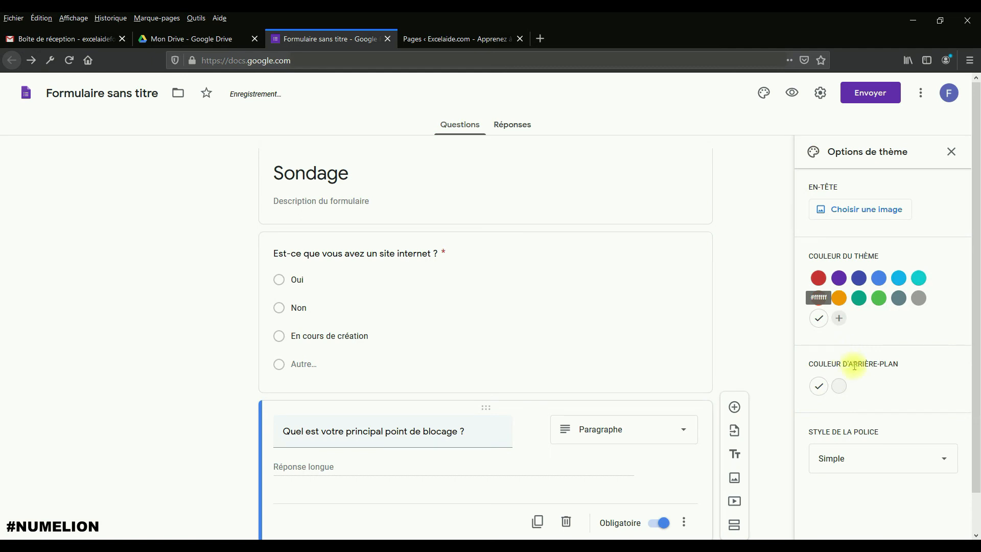
left_click(840, 386)
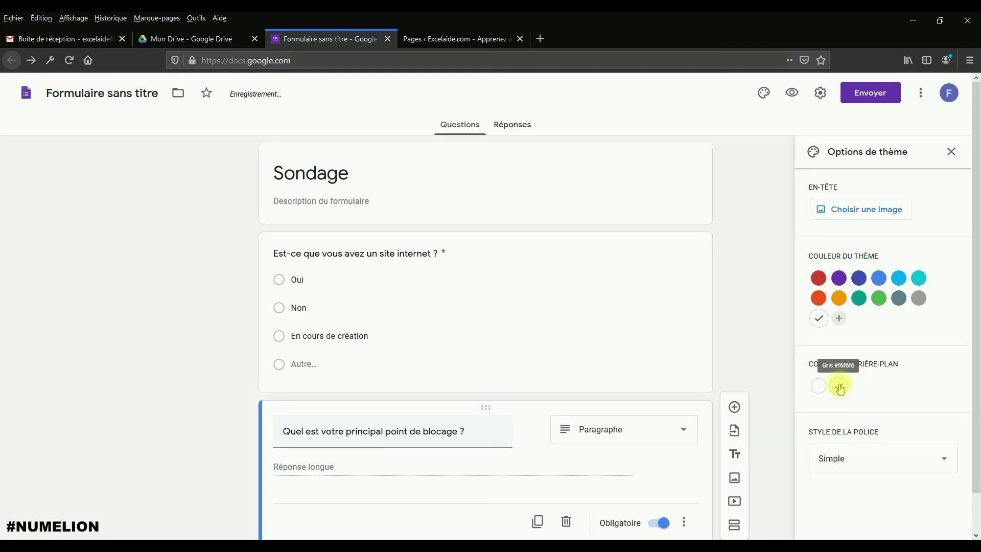
left_click(818, 387)
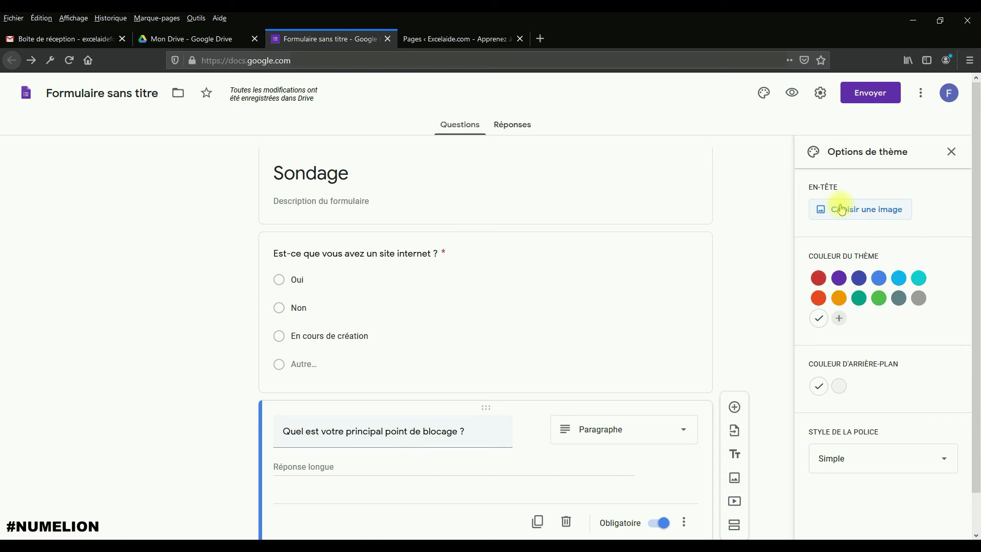
Preview the survey as respondents see it, and review the form's Général, Présentation and Questionnaires settings.
left_click(792, 95)
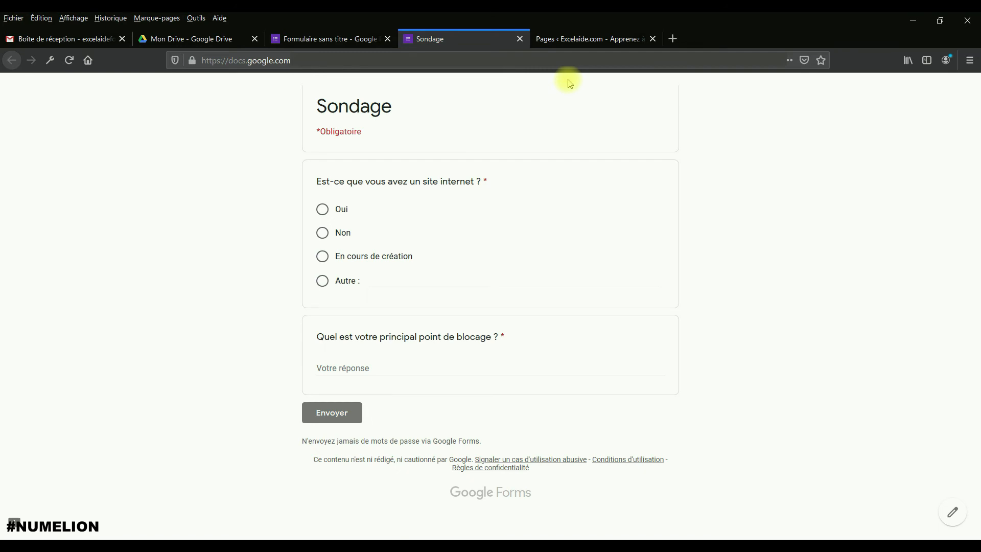
left_click(328, 38)
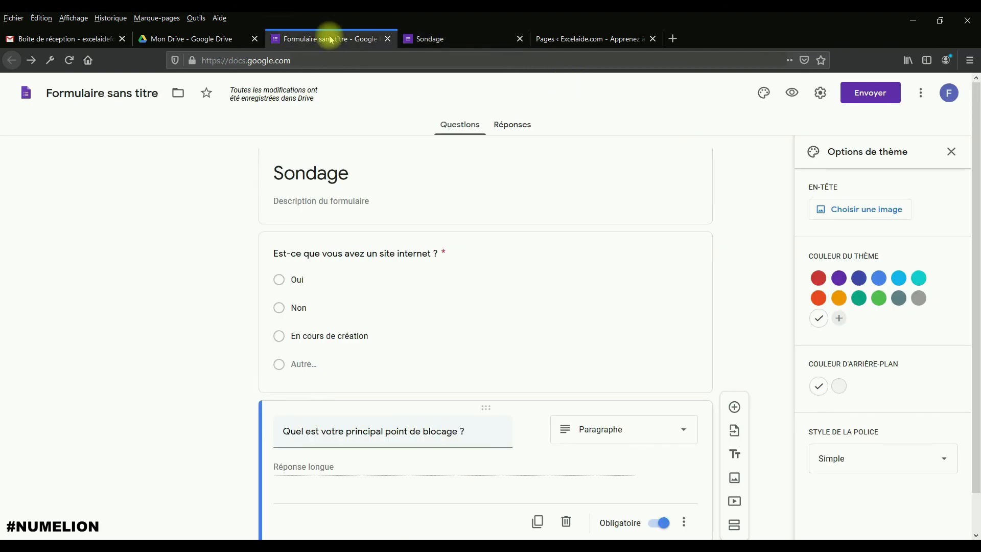
left_click(816, 92)
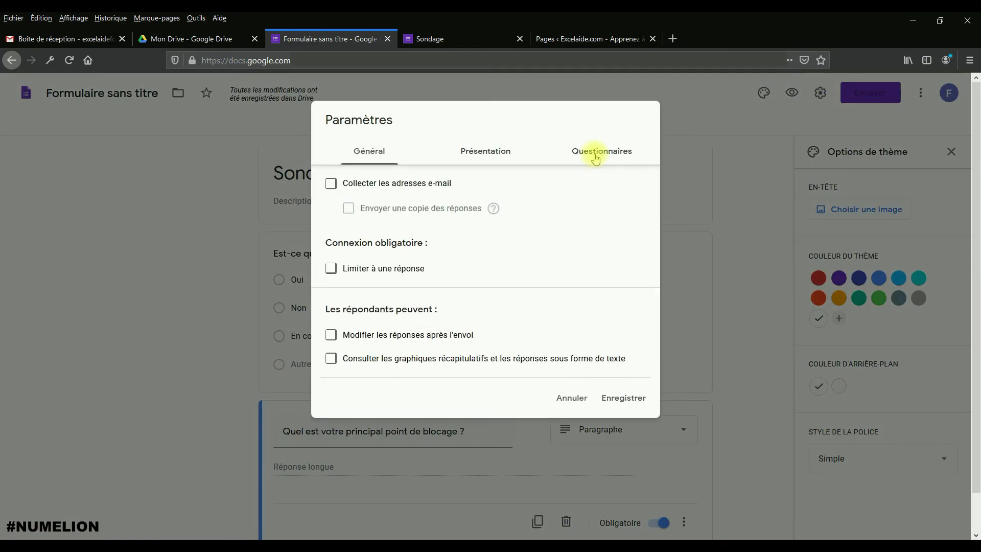
left_click(498, 156)
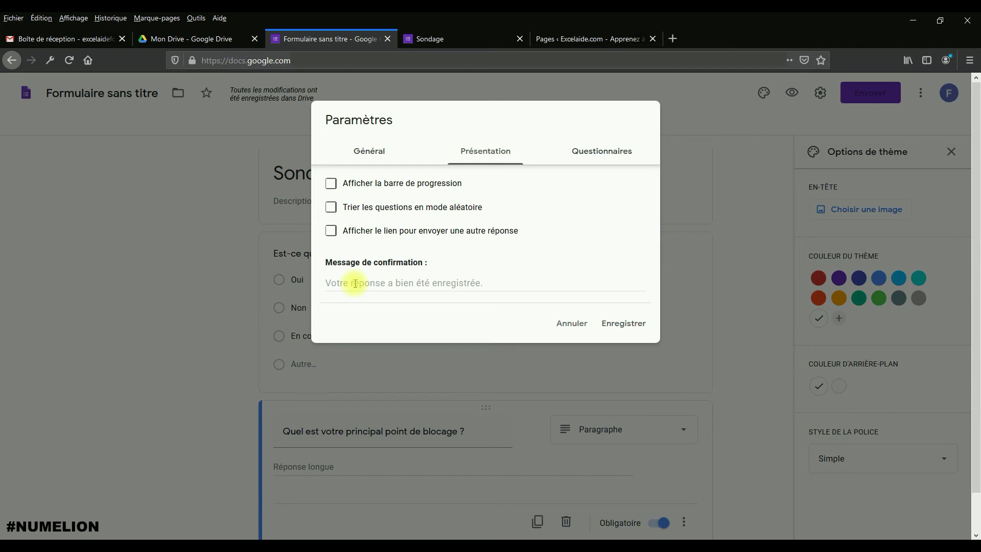
left_click(601, 152)
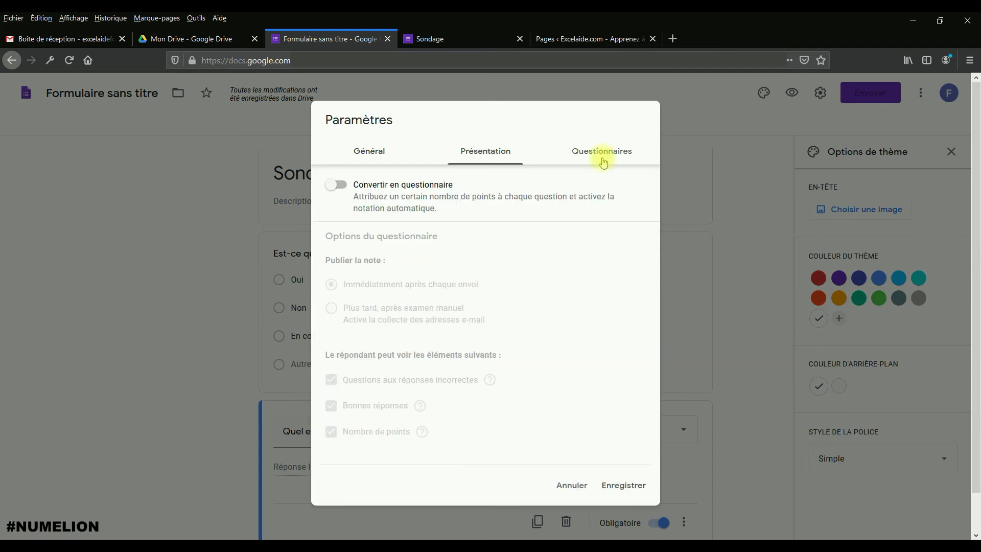
left_click(368, 149)
left_click(570, 397)
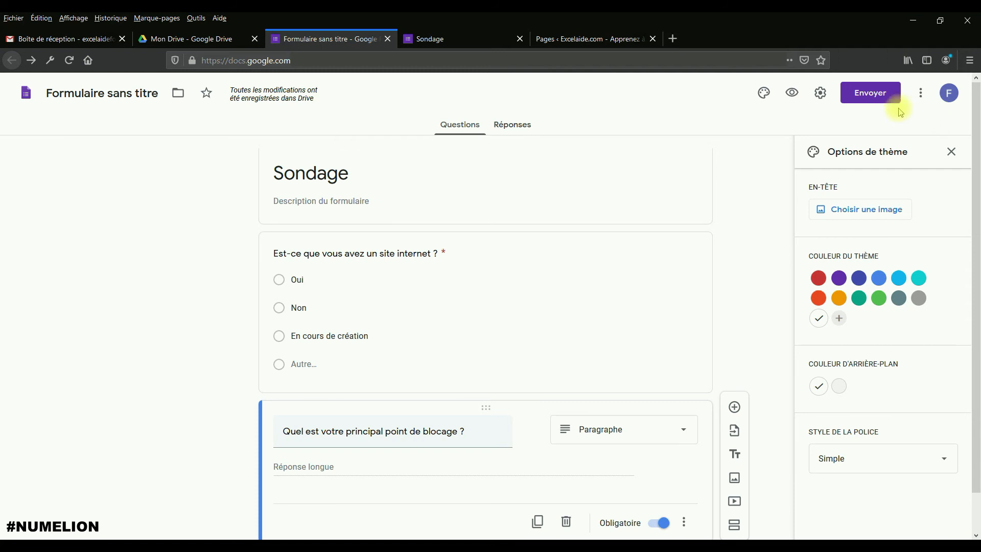
Copy the form's HTML embed code from the sending options.
left_click(870, 97)
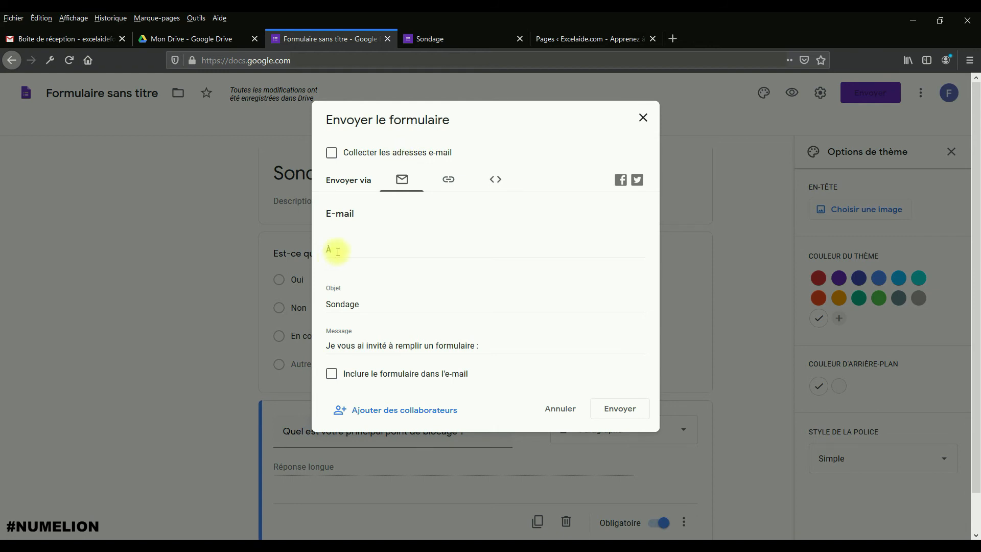
left_click(495, 179)
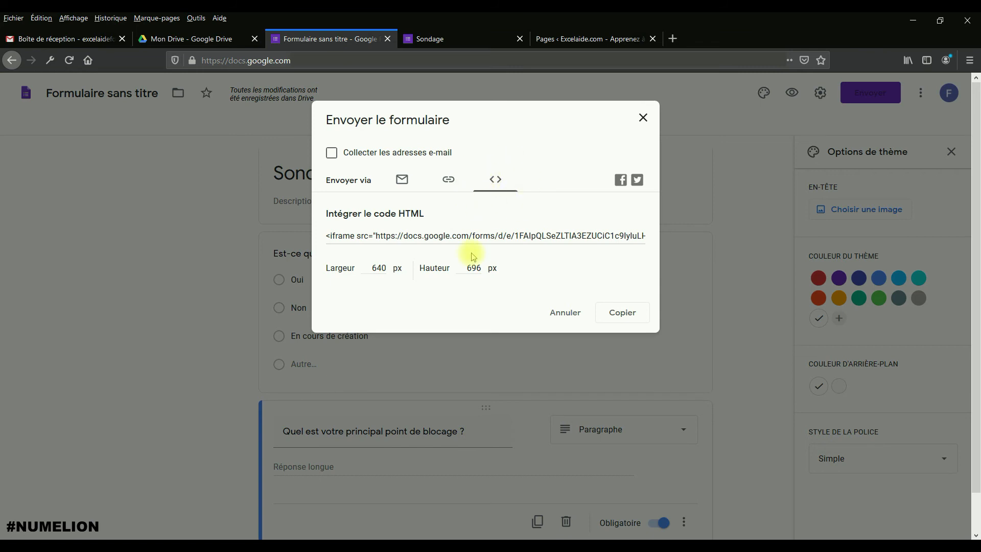
left_click(624, 319)
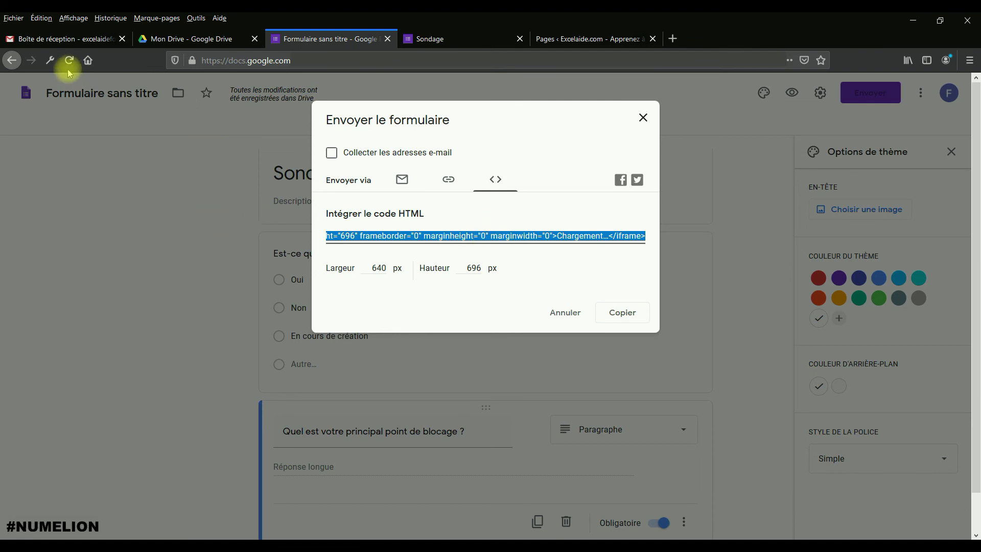
Switch to the Excelaide.com WordPress admin and start a new page titled "Sondage".
left_click(580, 41)
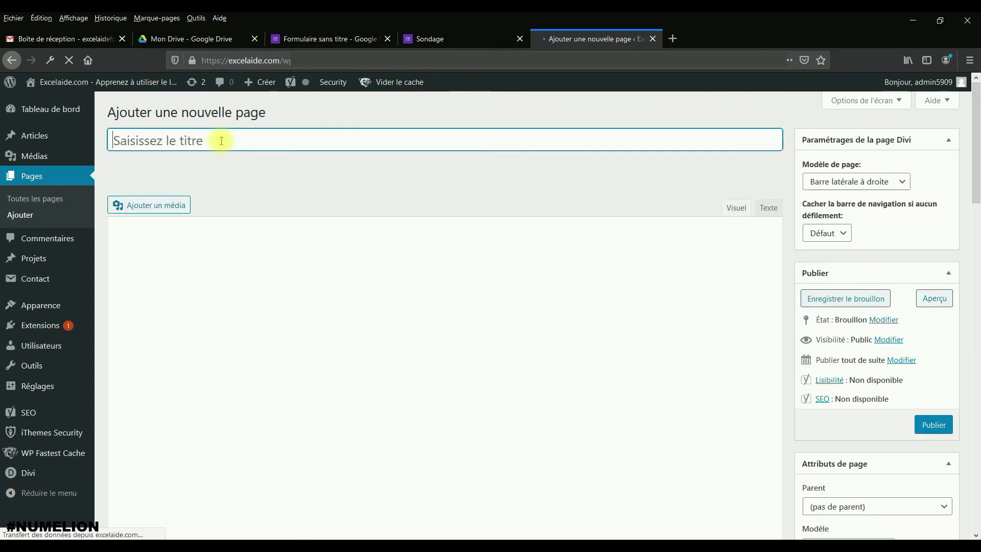
type("So")
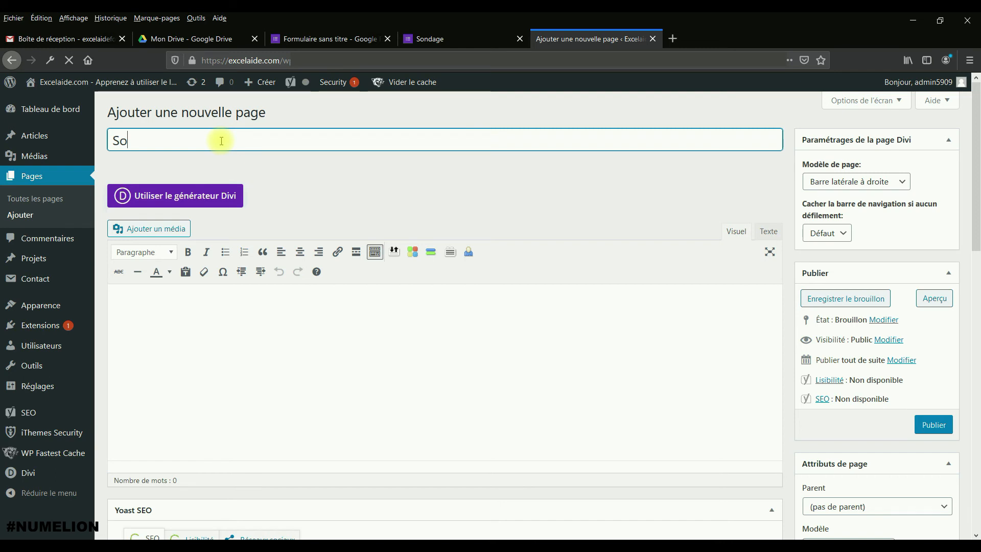
type("ndage")
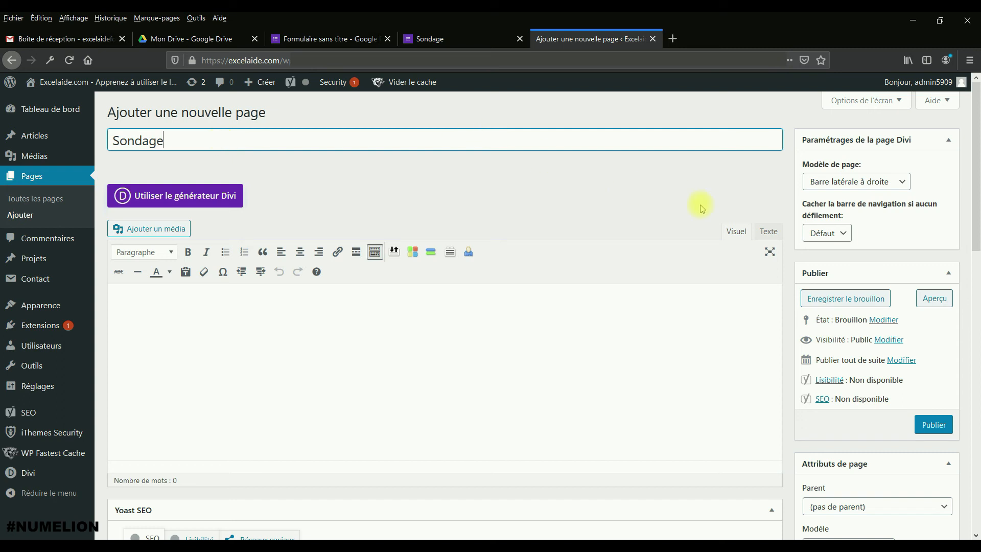
Paste the copied iframe embed code into the page's content in text mode and publish the page.
left_click(773, 232)
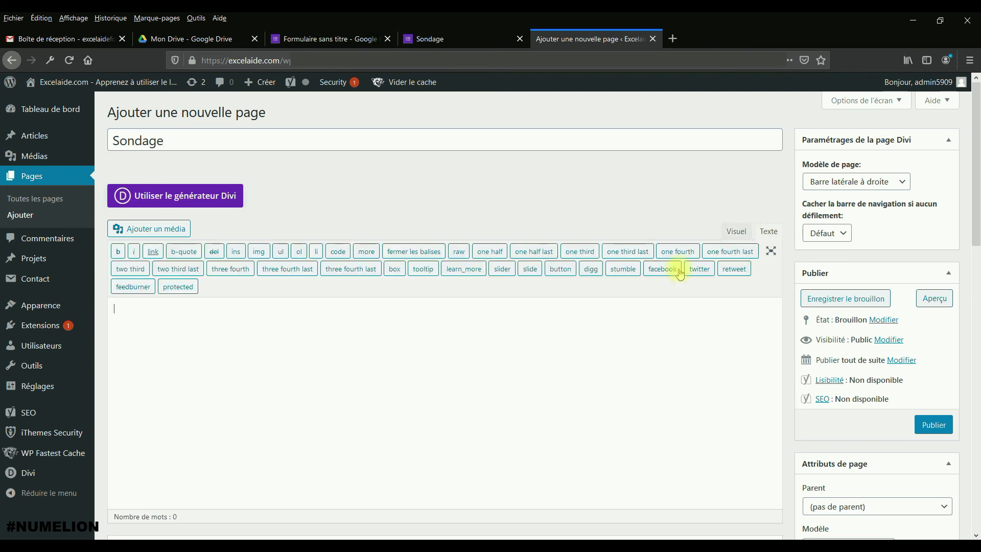
right_click(374, 372)
left_click(396, 407)
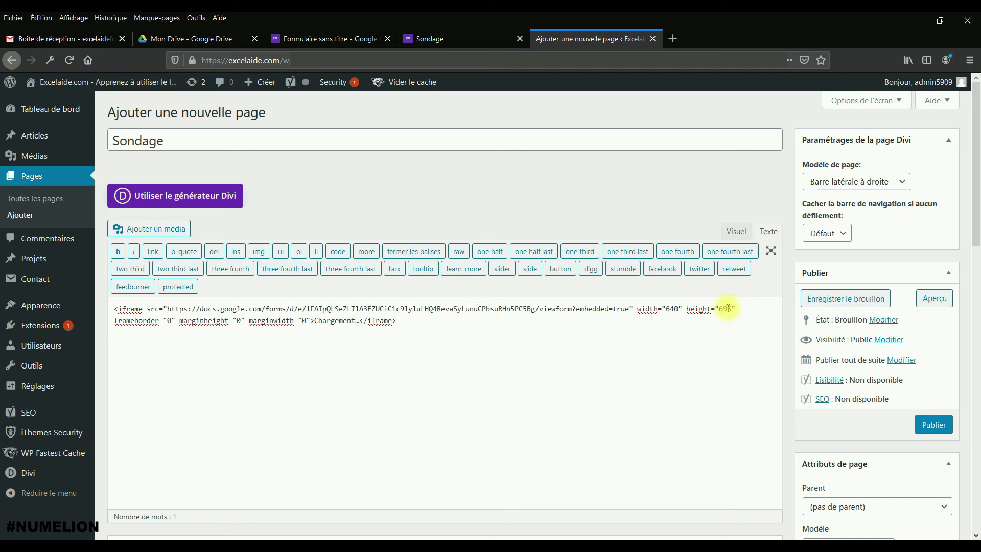
left_click(933, 424)
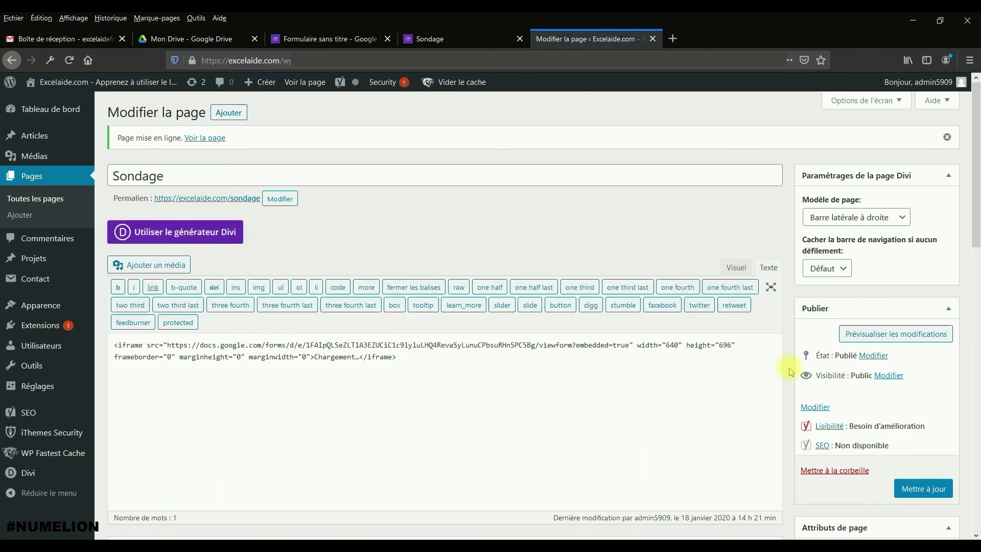
Preview the published "Sondage" page and check the whole embedded form.
left_click(877, 335)
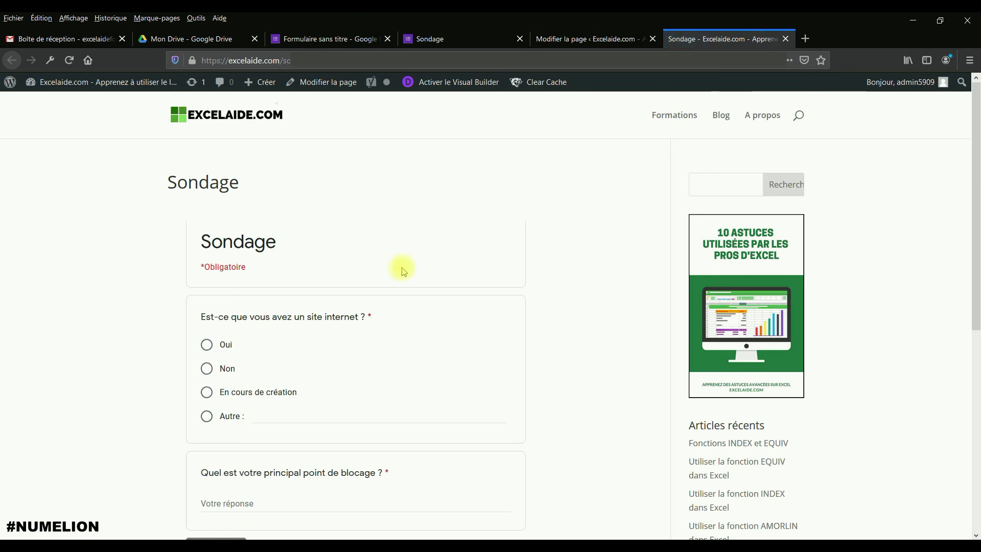
scroll(393, 284, "down", 3)
scroll(340, 322, "down", 2)
scroll(339, 318, "up", 5)
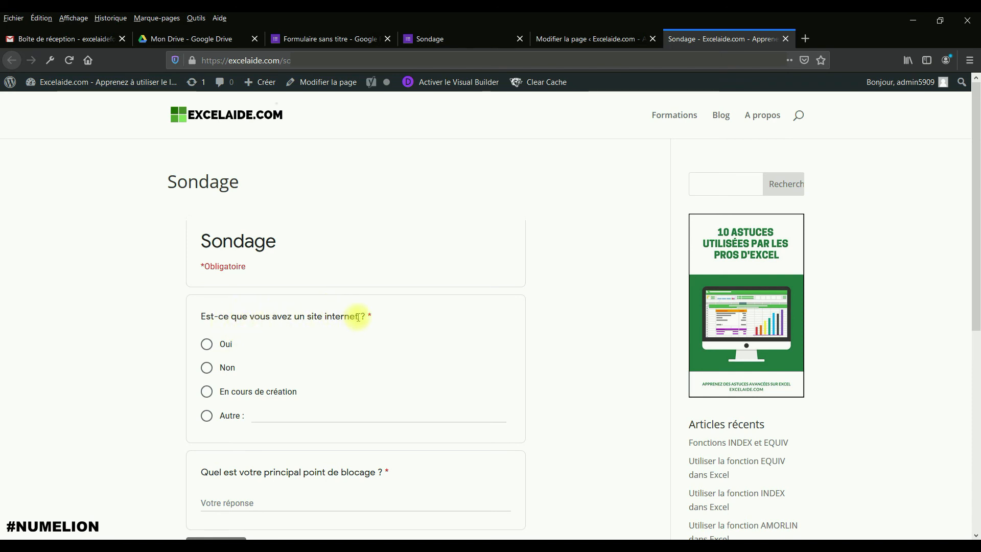
Submit a test response in the embedded survey with "Oui" and the blocking point "Je souhaite m'améliorer en référencement naturel".
left_click(229, 343)
scroll(230, 454, "down", 3)
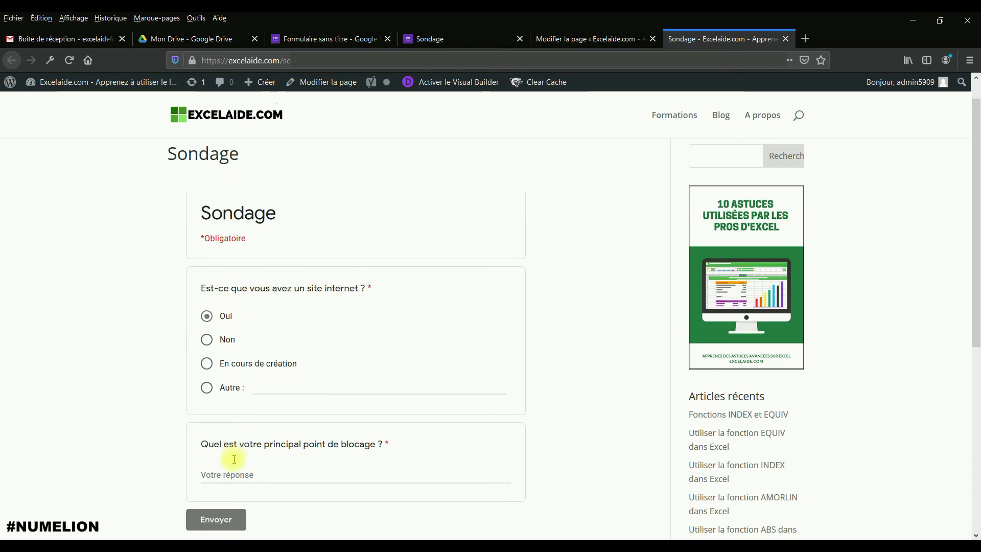
left_click(236, 430)
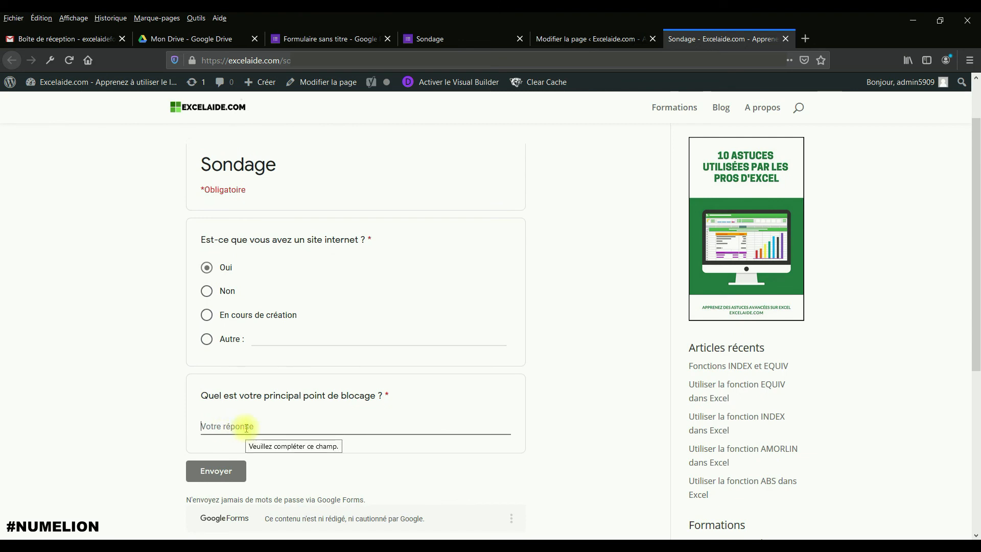
type("Je souhaitem")
type("'améliorer")
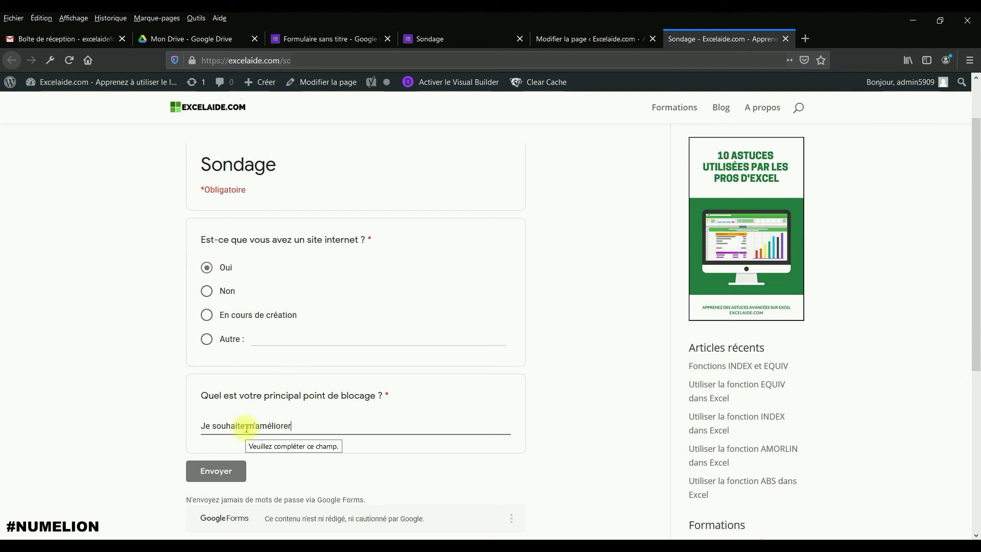
type(" en référenc")
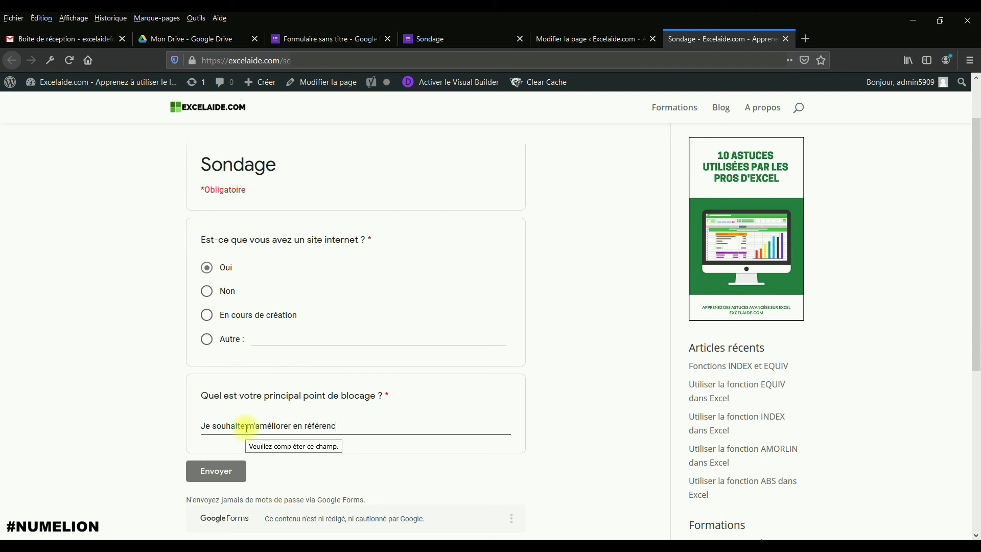
type("ement naturel")
left_click(225, 472)
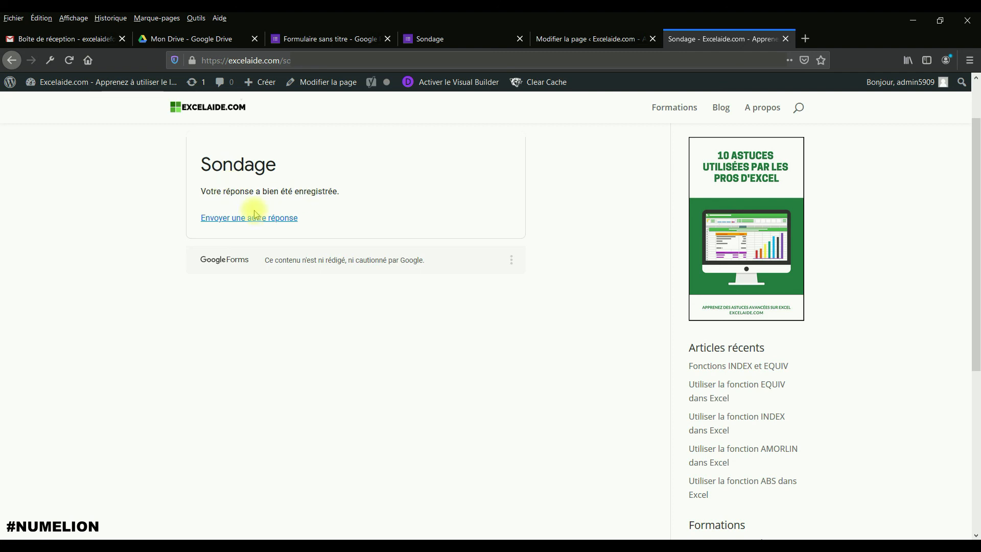
Return to the Google Forms editor, close the sending options and view the summary of the survey's responses.
left_click(456, 41)
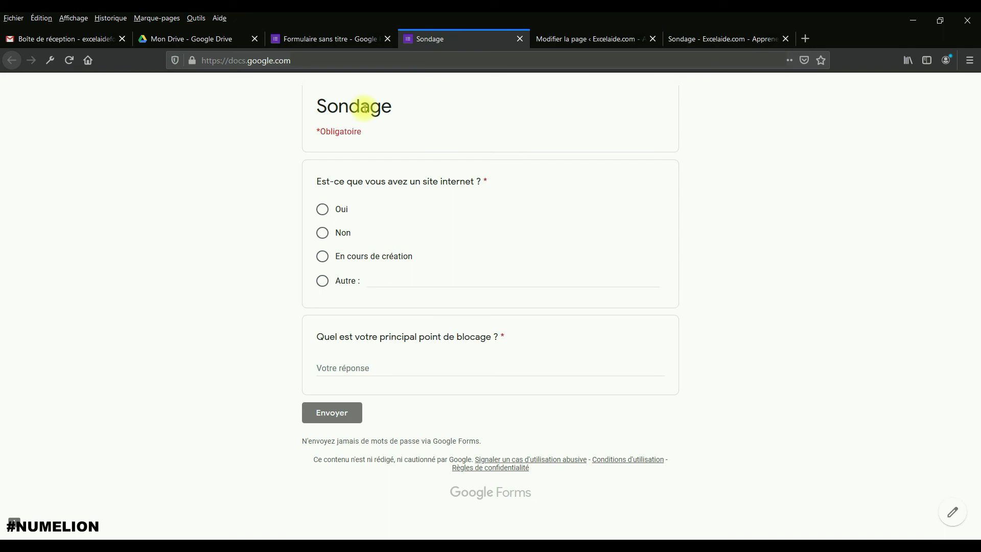
left_click(375, 40)
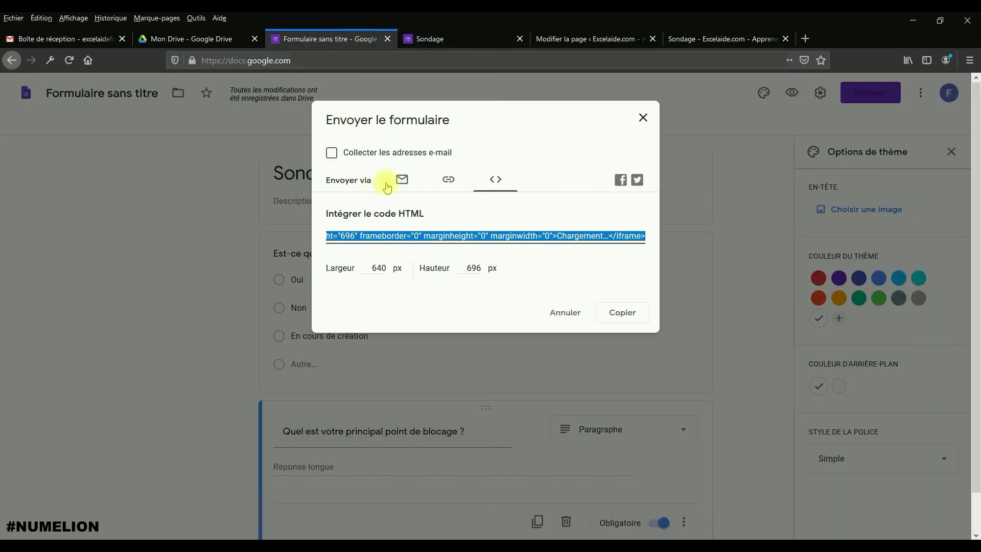
left_click(642, 117)
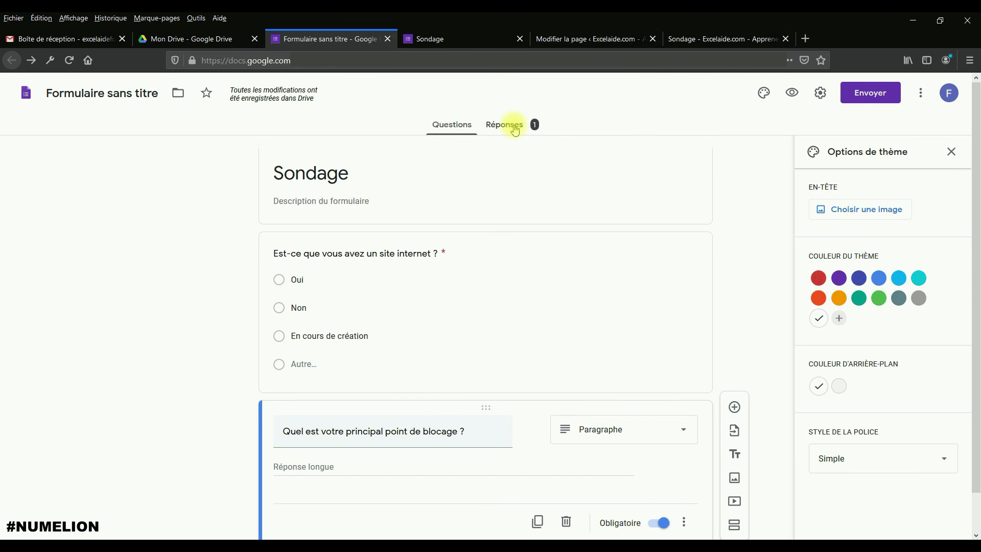
left_click(515, 131)
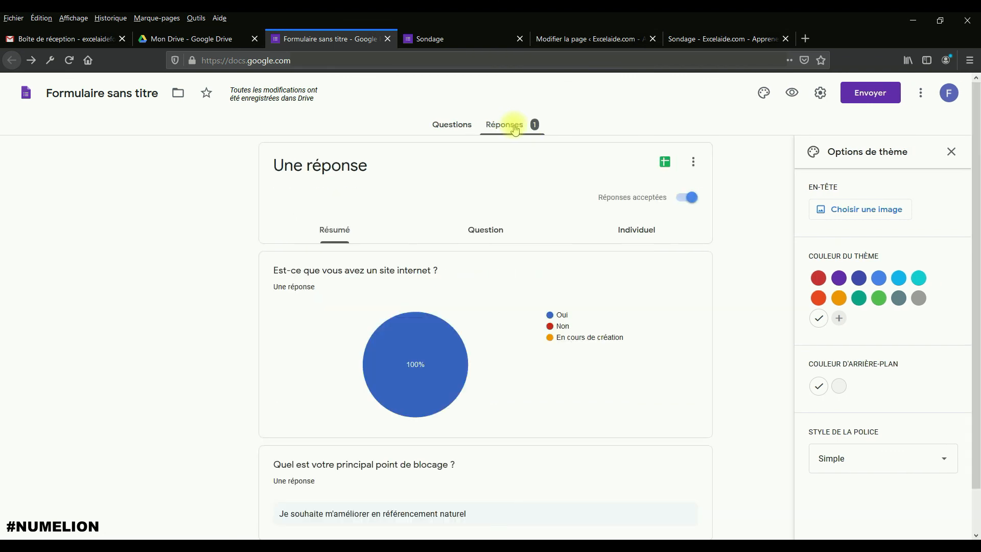